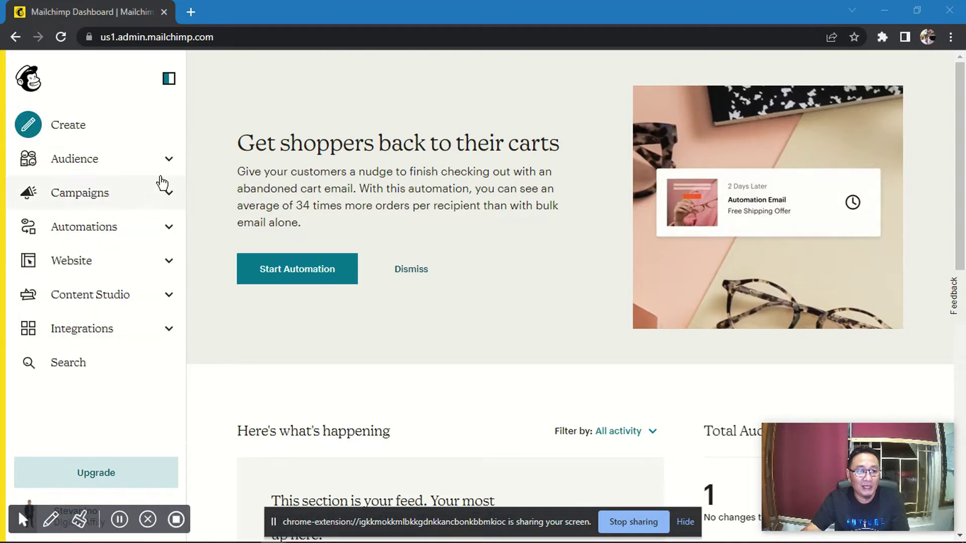
# - Open the Audience dashboard and examine its options for growing the audience: signup form, social post and social ad
pyautogui.click(170, 160)
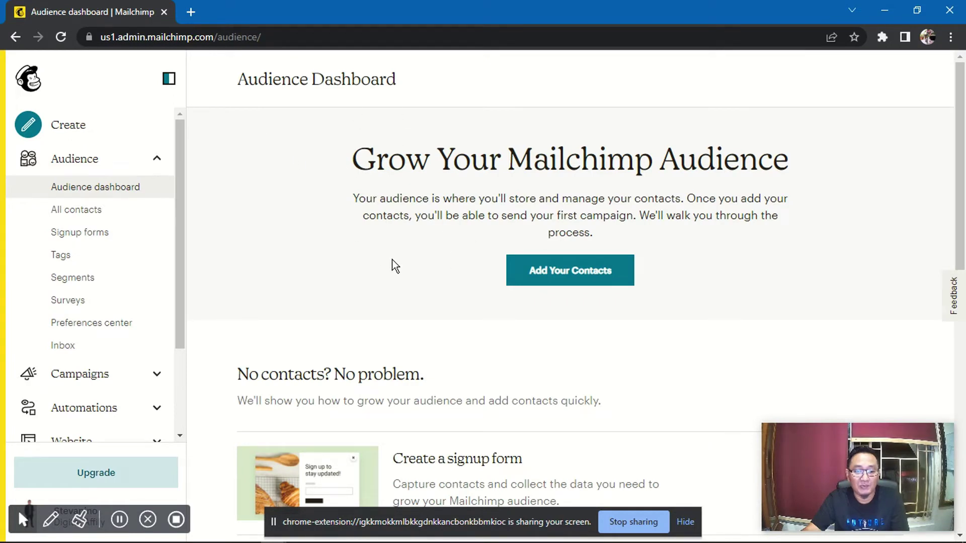
pyautogui.scroll(-5, 392, 264)
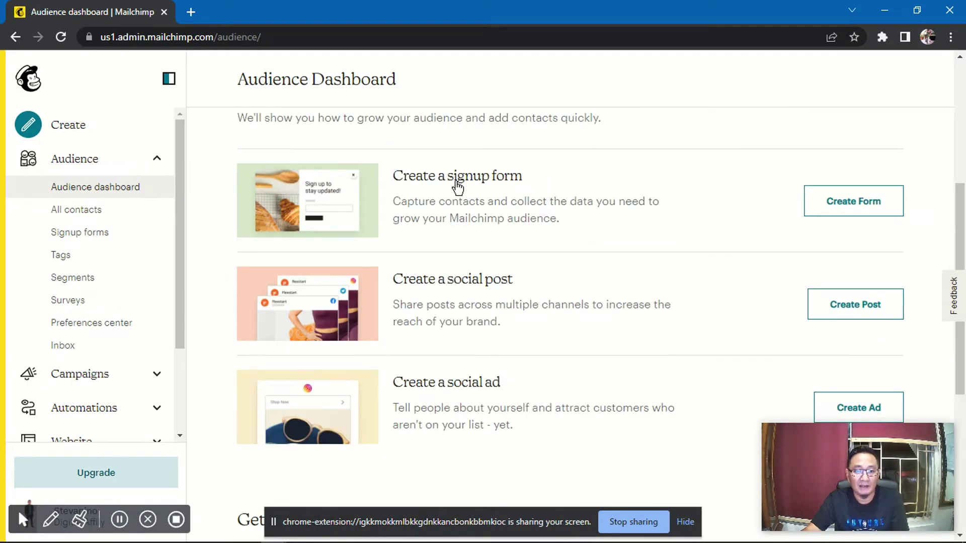
pyautogui.click(822, 201)
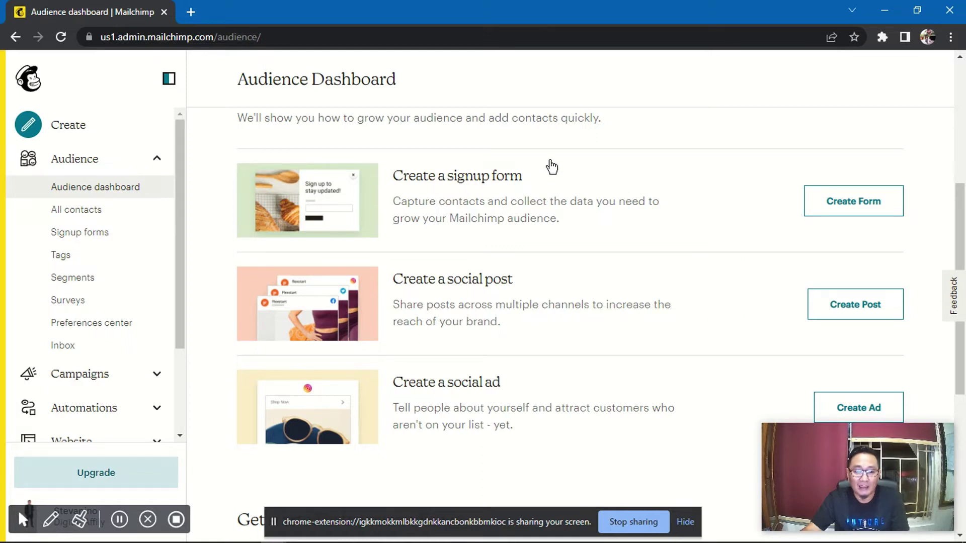
pyautogui.scroll(-1, 560, 205)
pyautogui.scroll(3, 563, 204)
pyautogui.scroll(-1, 563, 197)
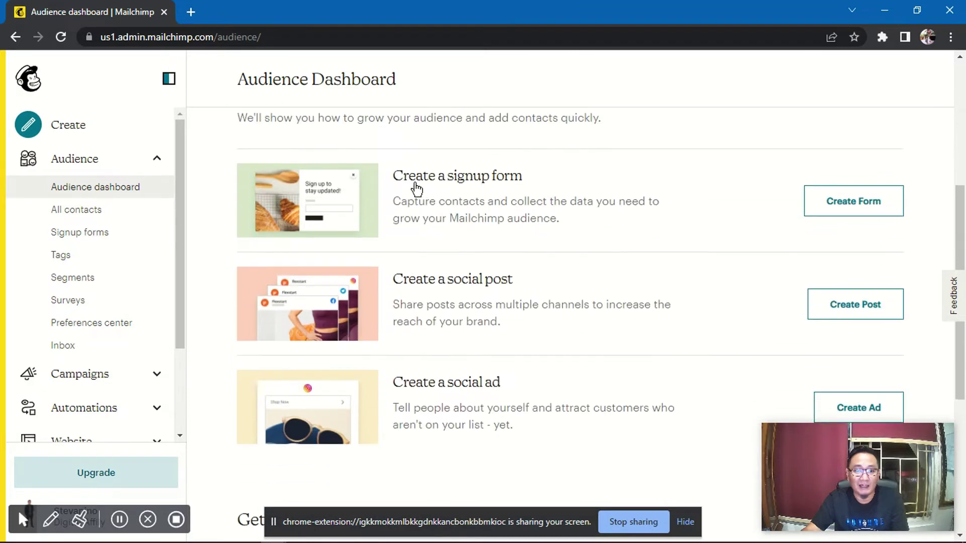
pyautogui.scroll(-1, 513, 216)
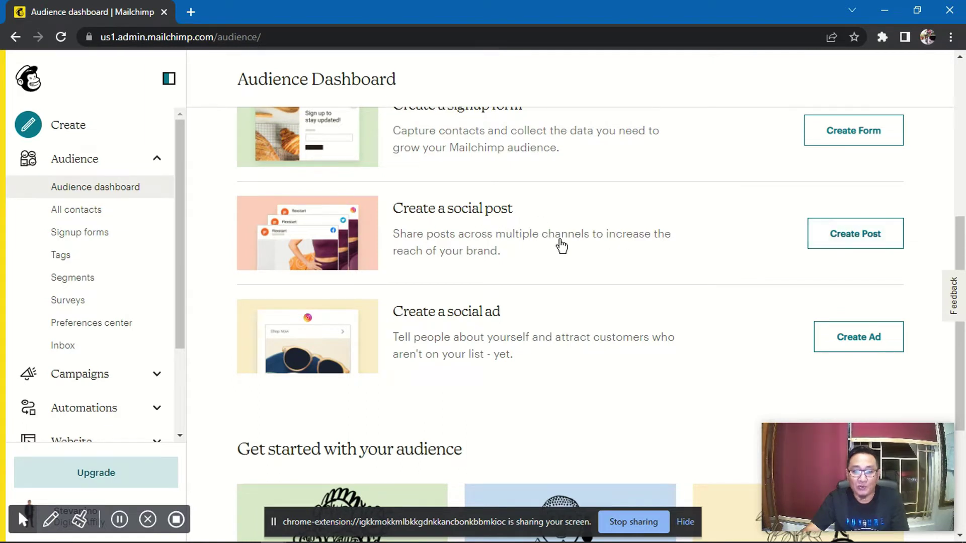
pyautogui.scroll(-1, 567, 241)
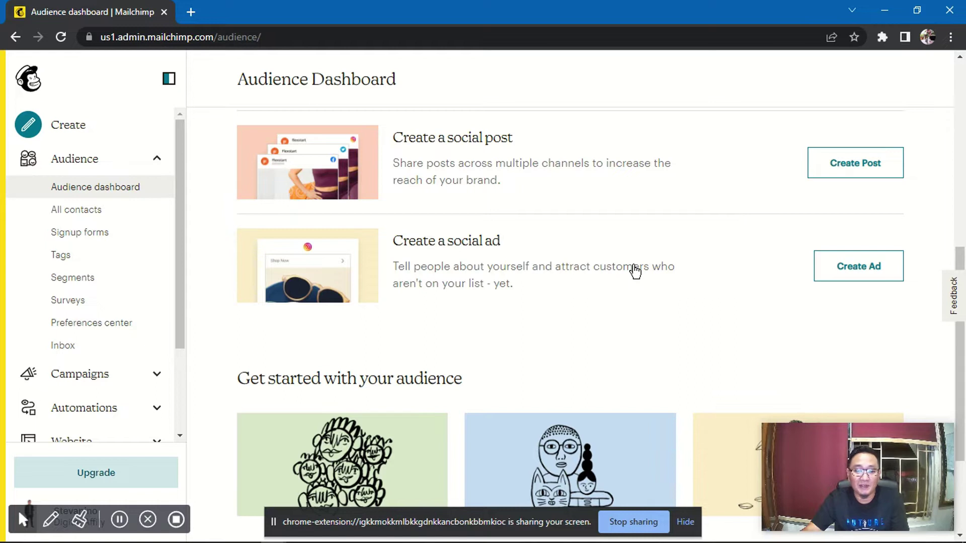
pyautogui.scroll(-3, 635, 272)
pyautogui.scroll(10, 638, 267)
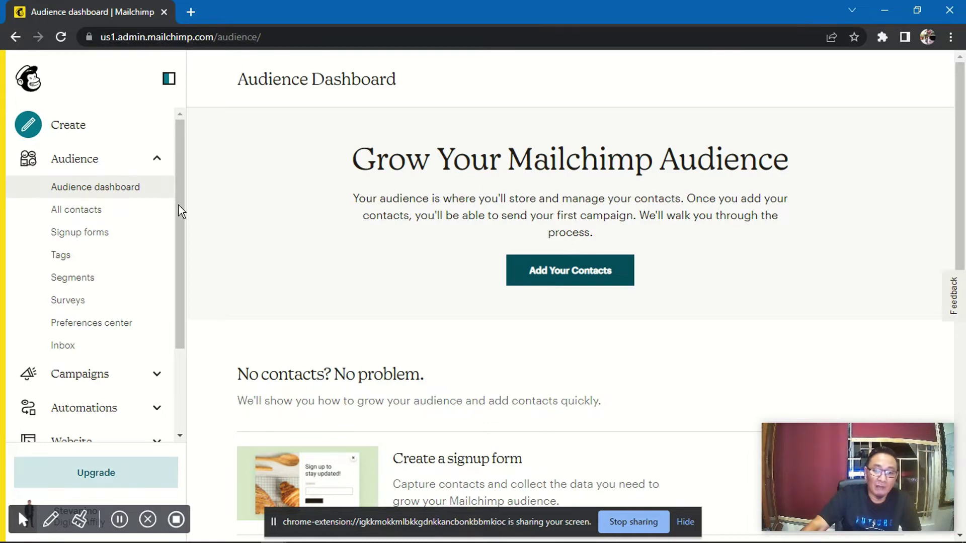
# - Start adding contacts to the audience and review the available import methods
pyautogui.click(569, 271)
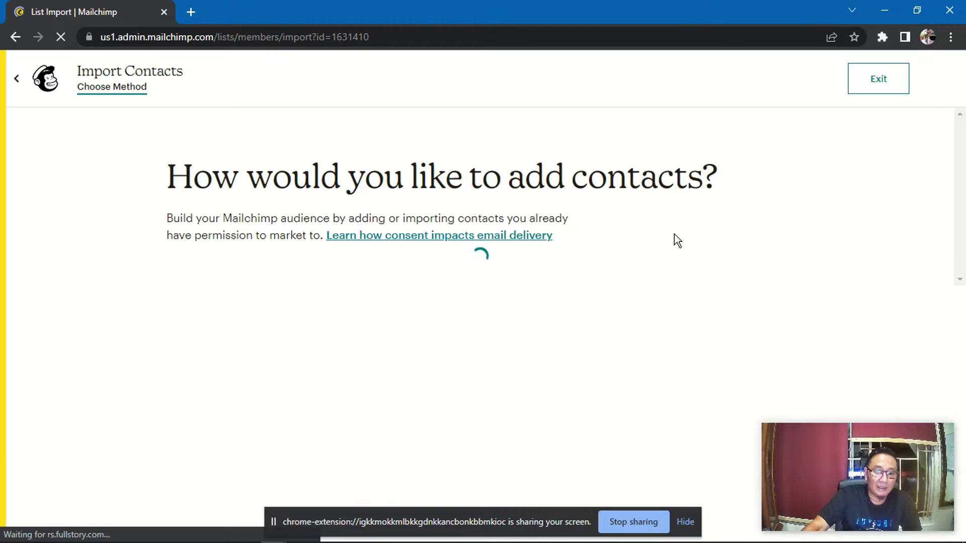
pyautogui.scroll(-1, 674, 233)
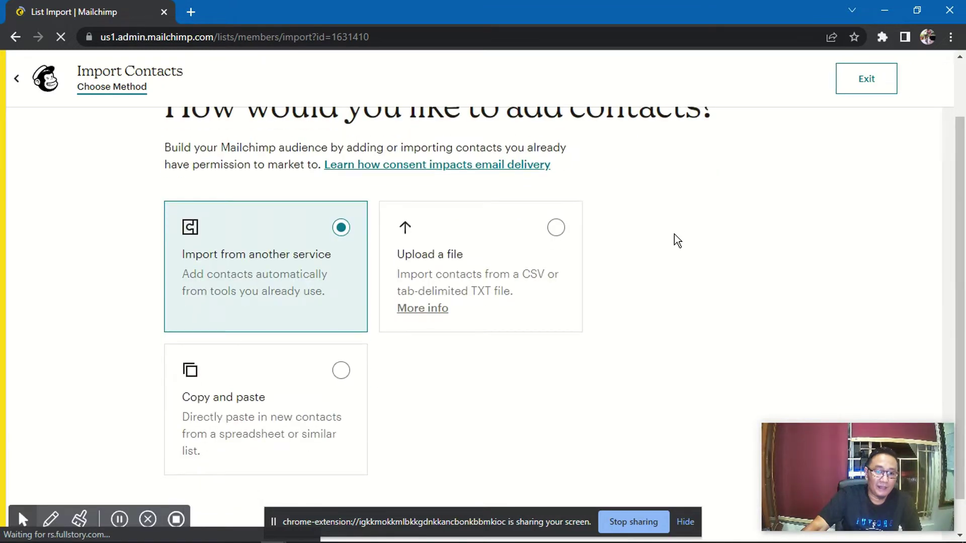
pyautogui.scroll(1, 614, 288)
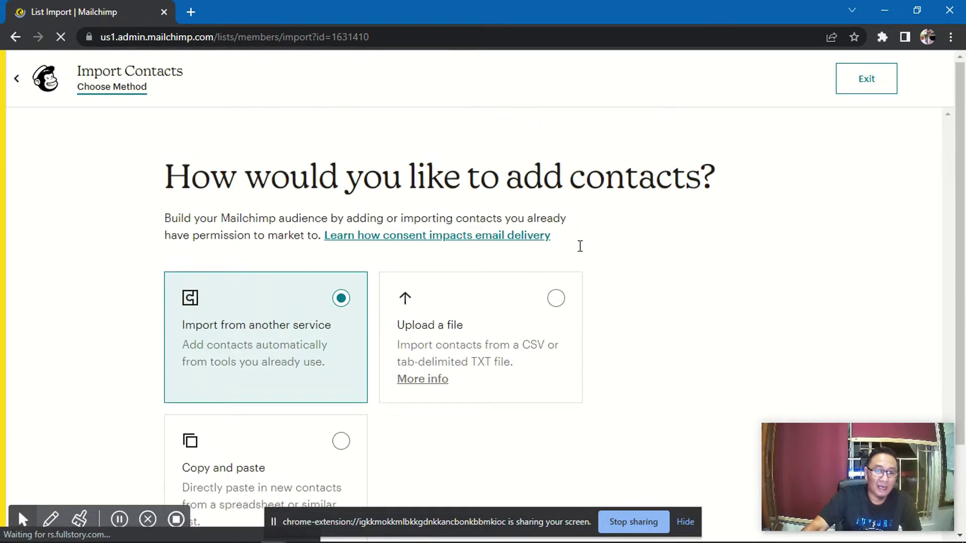
pyautogui.scroll(-2, 134, 371)
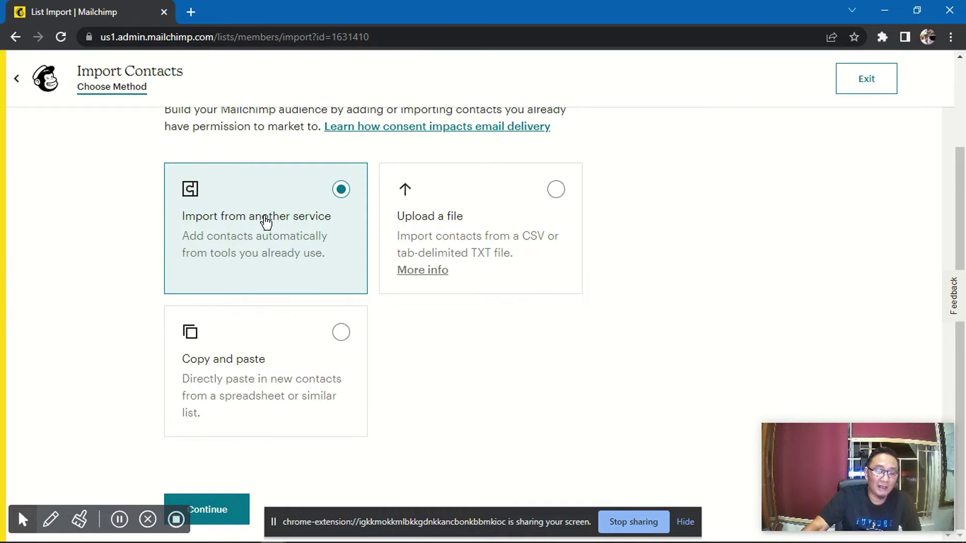
# - Choose Upload a file as the import method, continue to the contact upload page and hide the screen-sharing notice
pyautogui.click(459, 234)
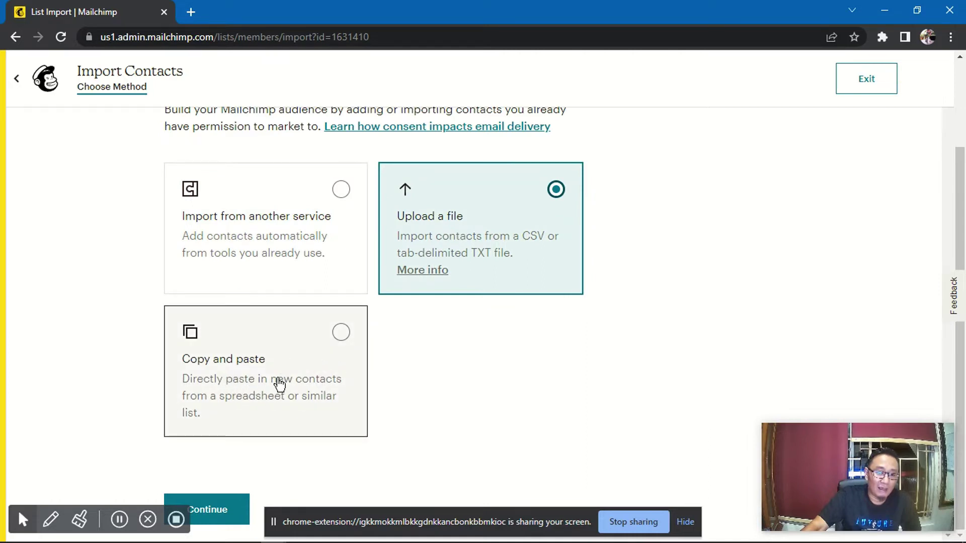
pyautogui.click(342, 333)
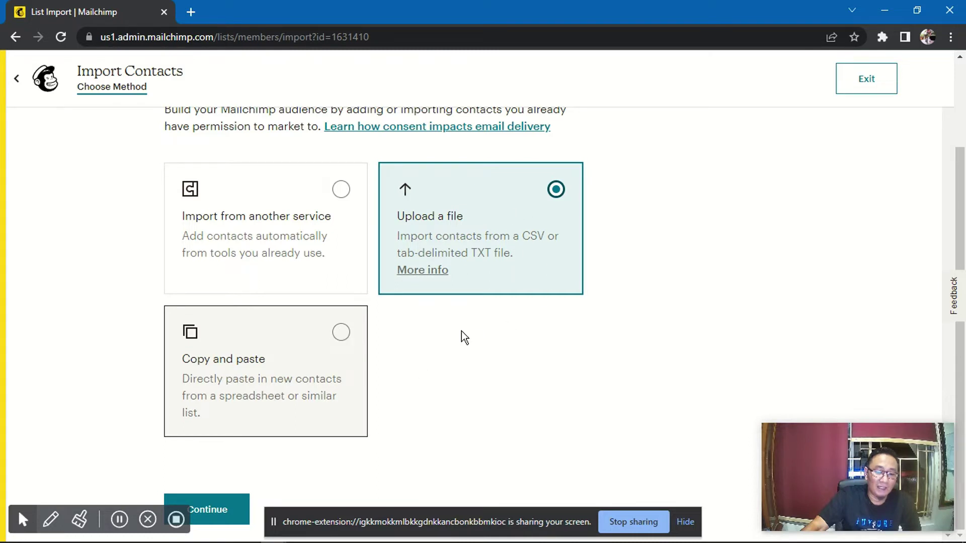
pyautogui.click(485, 226)
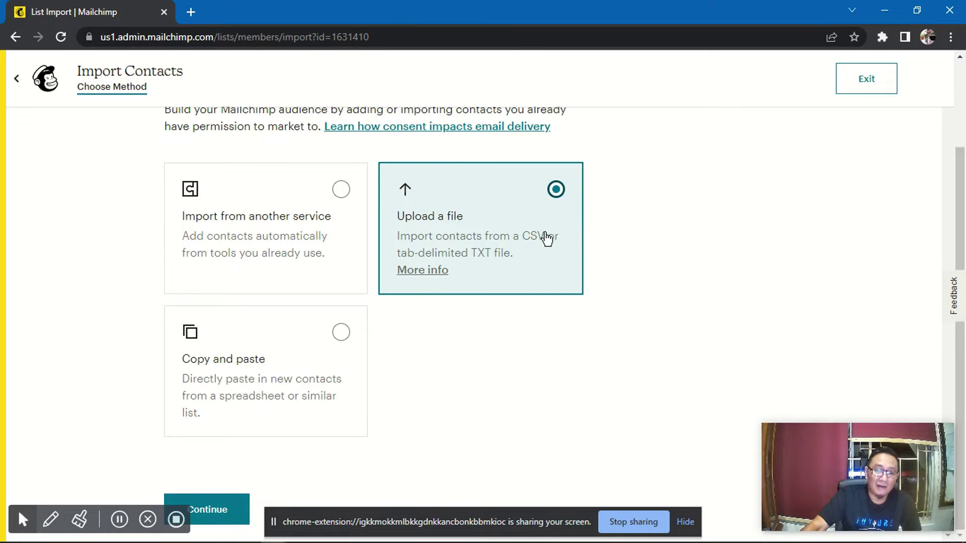
pyautogui.moveTo(522, 239); pyautogui.dragTo(545, 240)
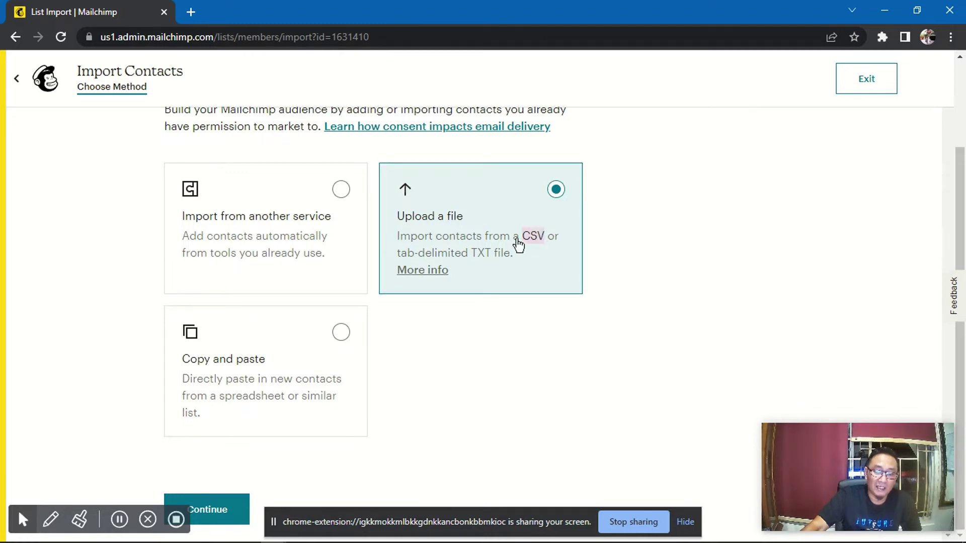
pyautogui.click(485, 327)
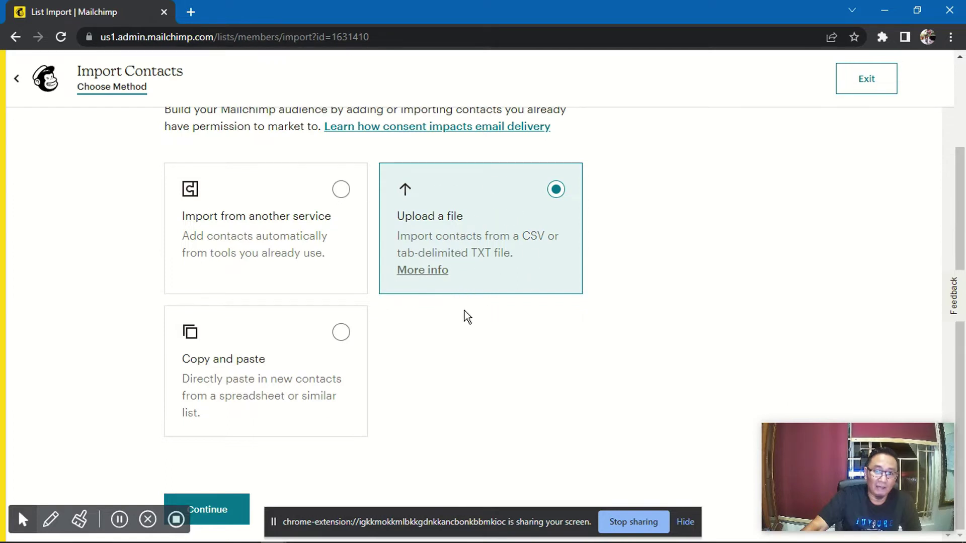
pyautogui.click(214, 509)
pyautogui.click(685, 521)
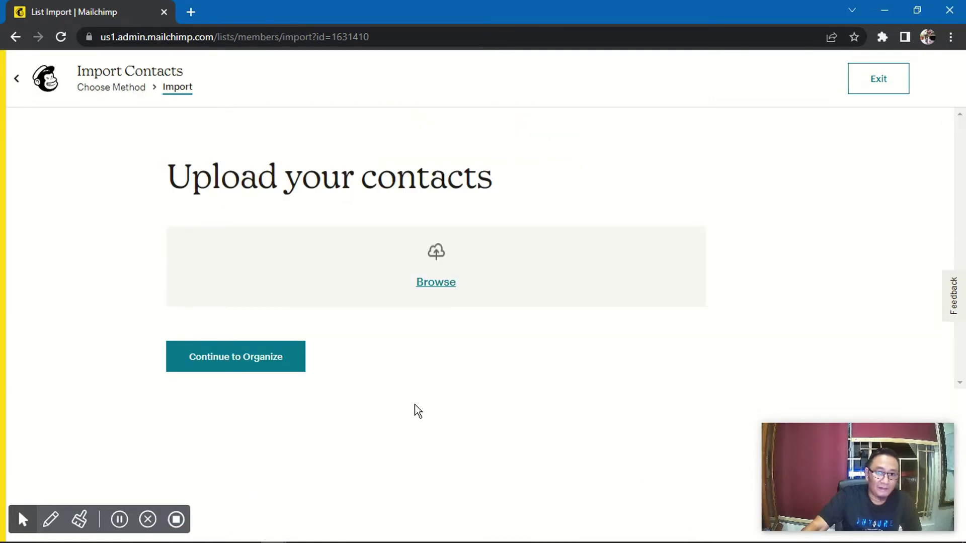
# - Browse for the contacts file and open awemark-2 from the Email folder in Excel, with its window maximized
pyautogui.click(441, 260)
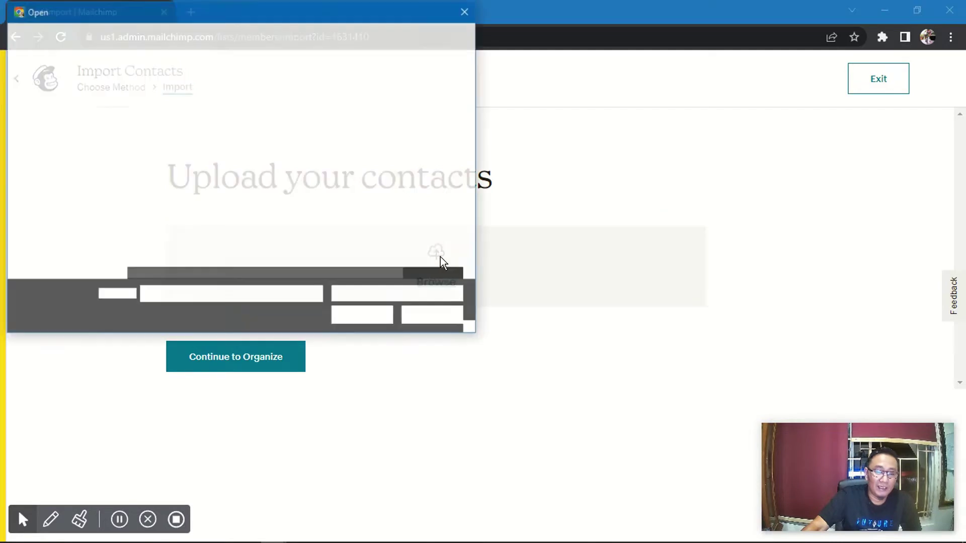
pyautogui.click(150, 104)
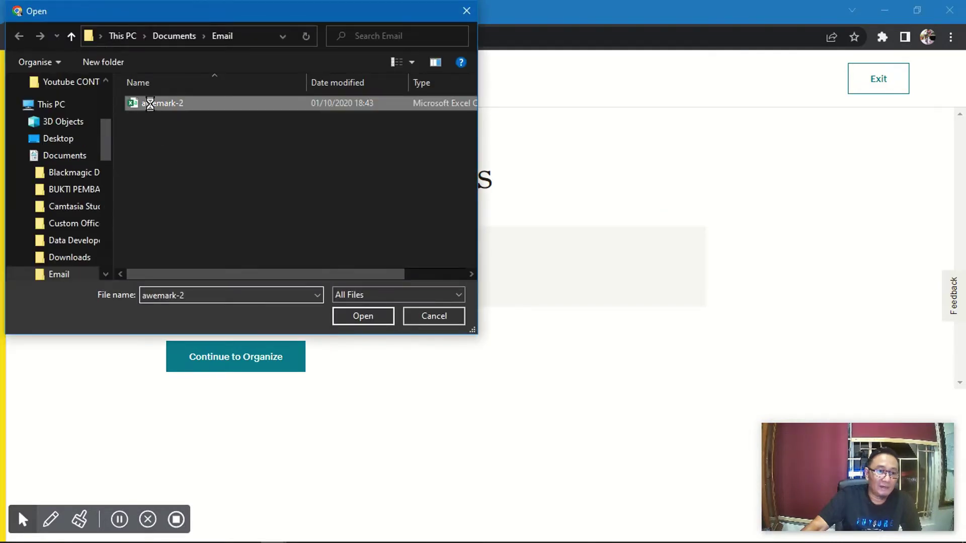
pyautogui.rightClick(150, 104)
pyautogui.click(185, 133)
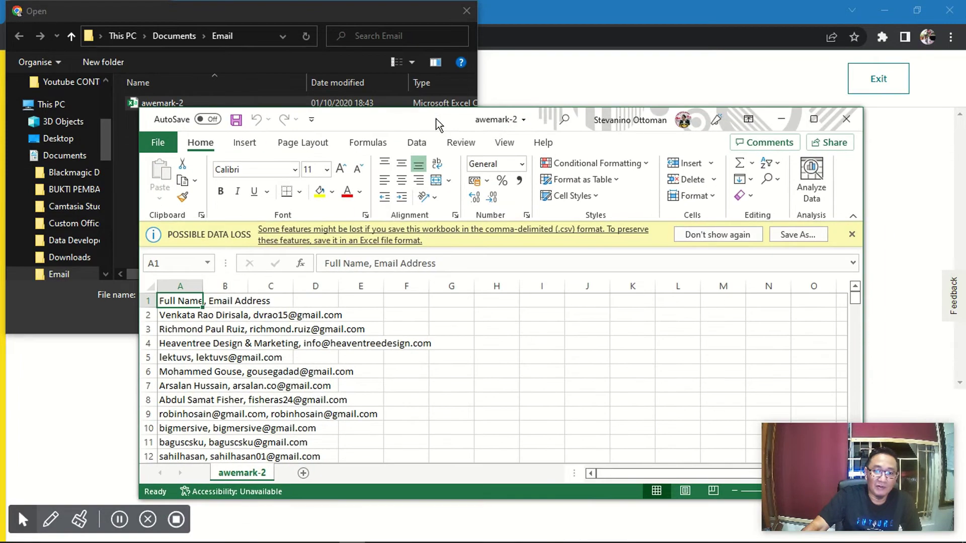
pyautogui.click(823, 122)
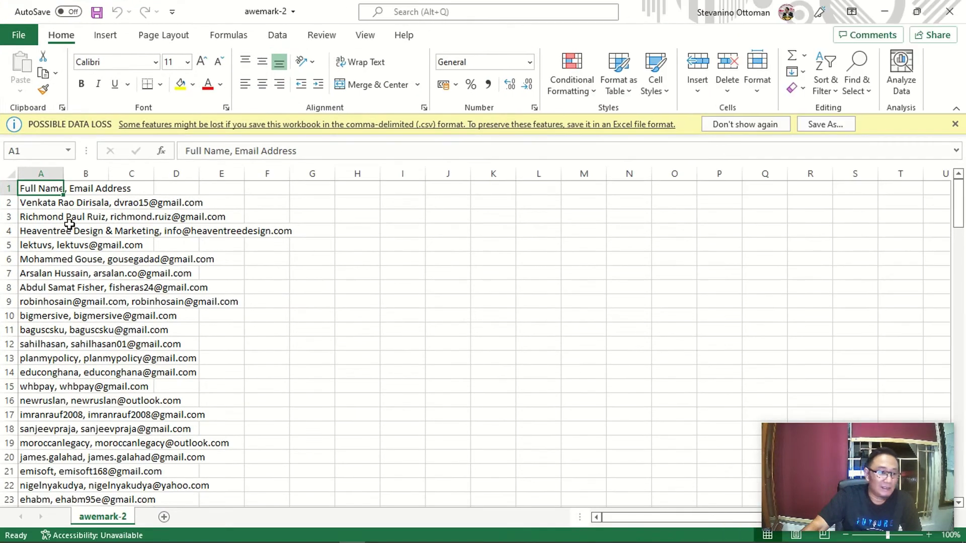
# - Widen column A to fit the full entries and look through the contact list
pyautogui.moveTo(65, 173); pyautogui.dragTo(356, 172)
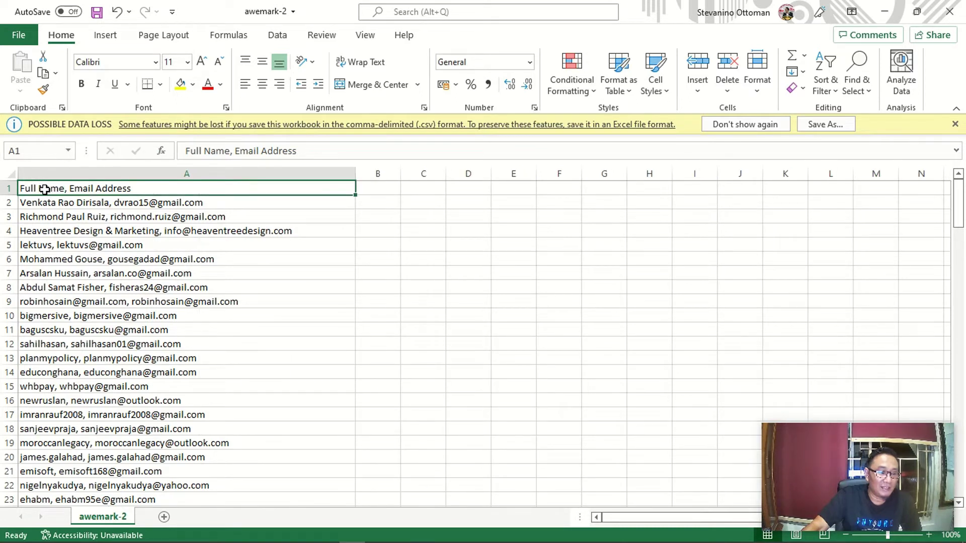
pyautogui.scroll(-2, 87, 259)
pyautogui.scroll(-1, 87, 259)
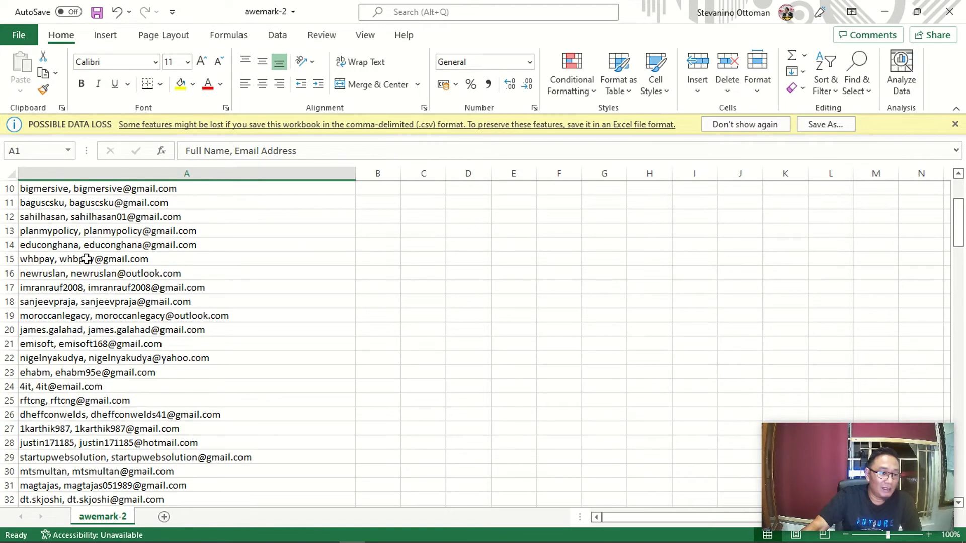
pyautogui.scroll(3, 86, 222)
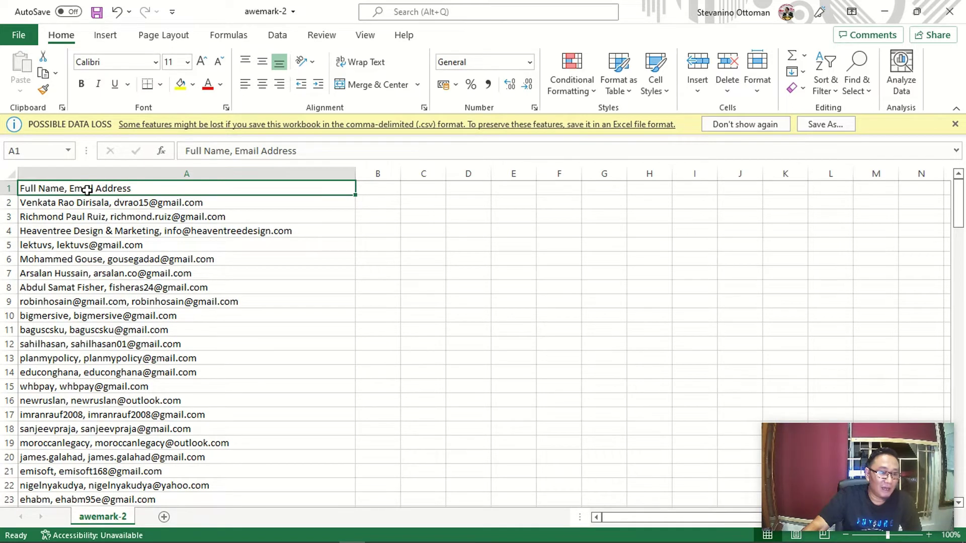
# - Append ", Phone Num" to the header text in cell A1 and delete that addition again
pyautogui.click(306, 151)
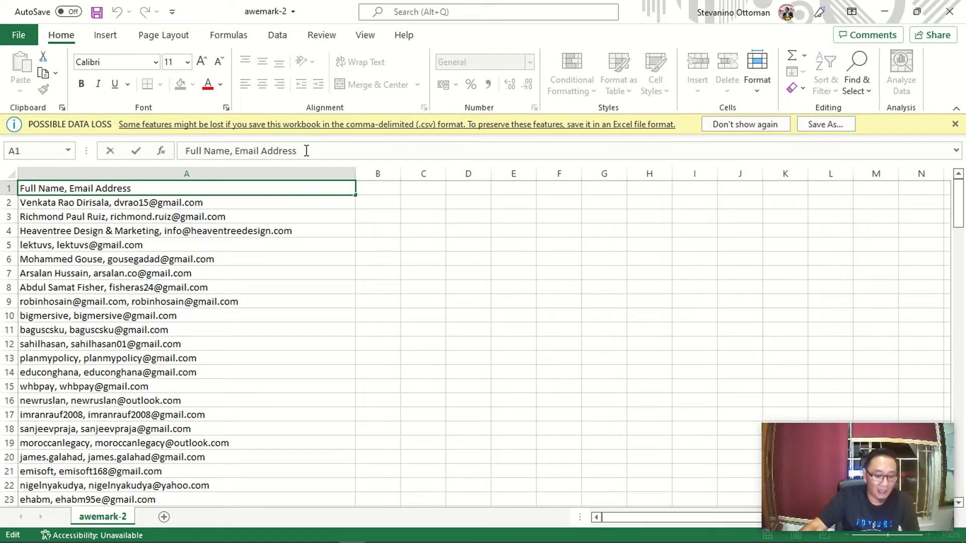
pyautogui.write(', ')
pyautogui.write('P')
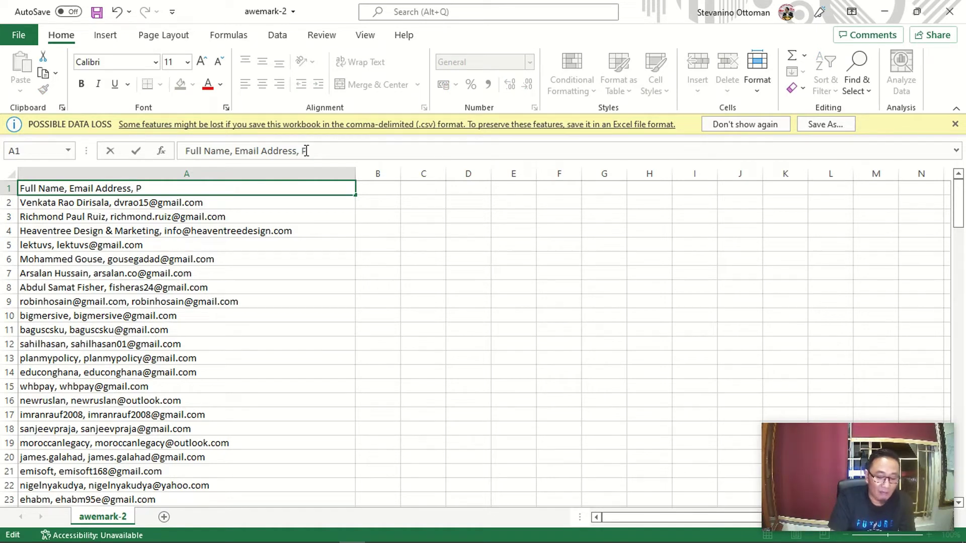
pyautogui.write('hone Num')
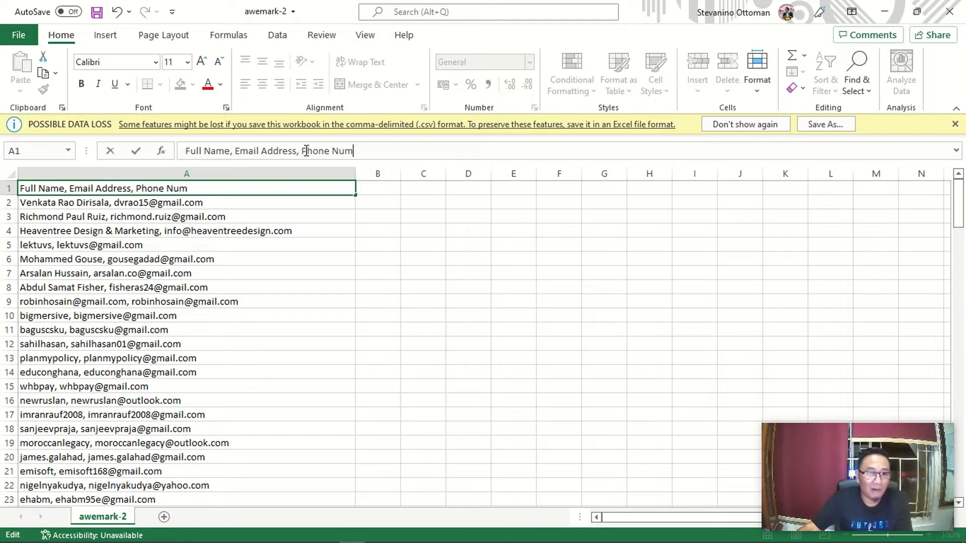
pyautogui.moveTo(366, 152); pyautogui.dragTo(296, 159)
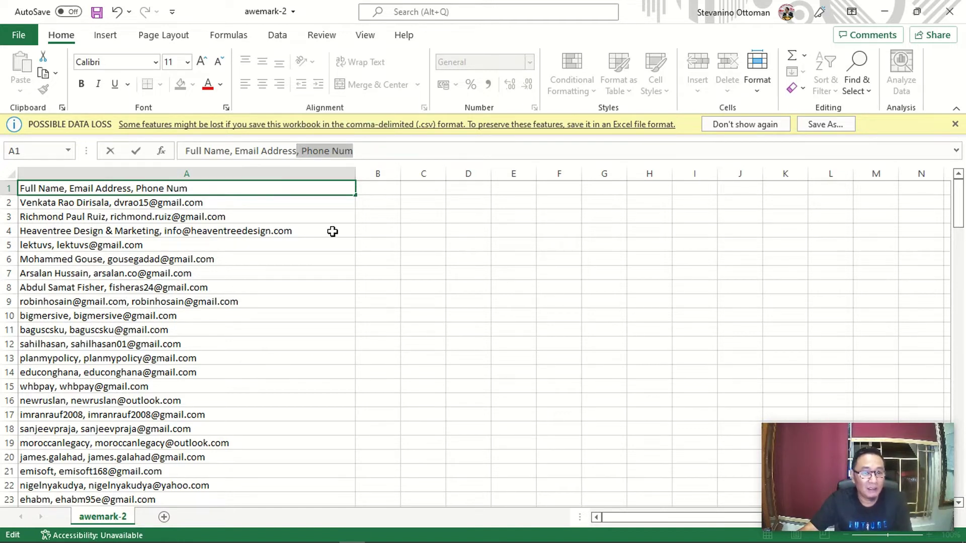
pyautogui.press('BackSpace')
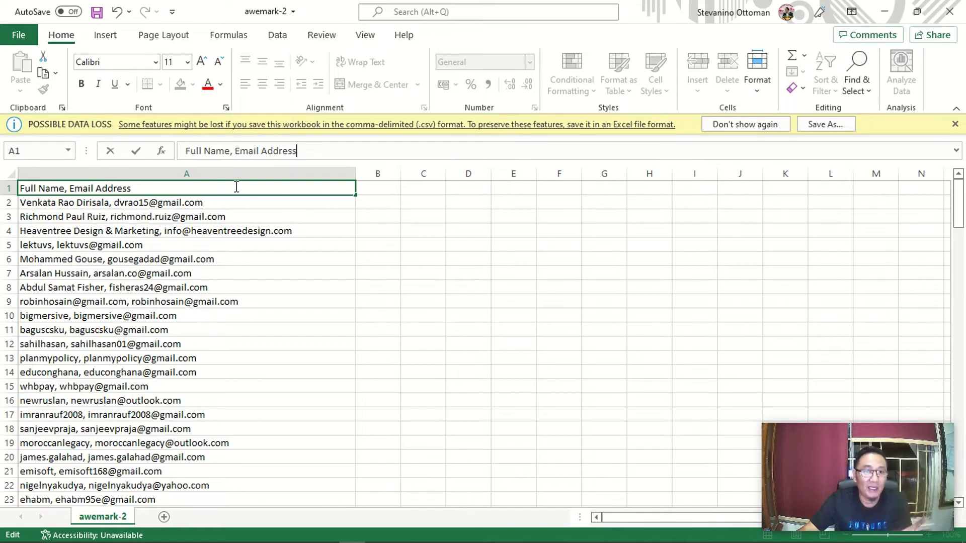
# - Examine the comma-separated format of the header in A1 and the name and email in the first contact row, A2
pyautogui.click(225, 173)
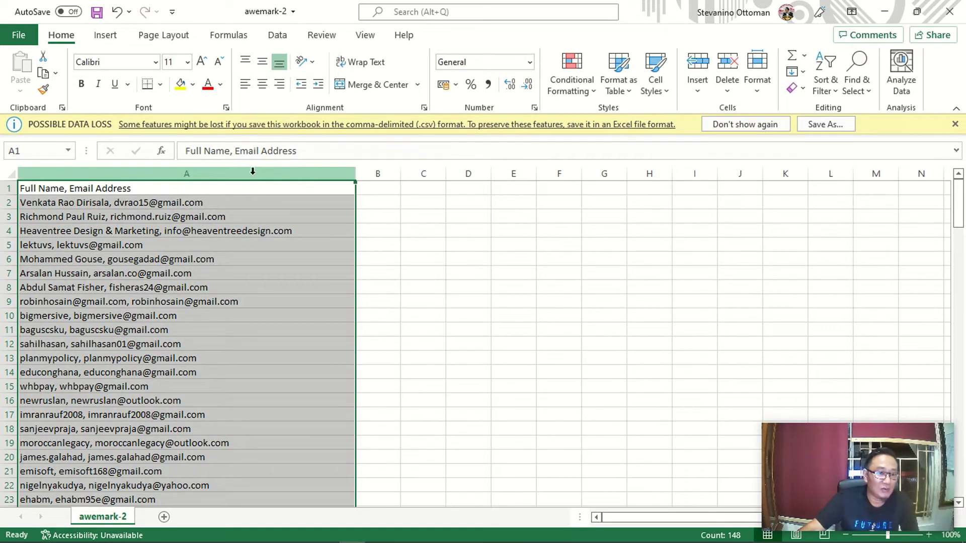
pyautogui.click(144, 191)
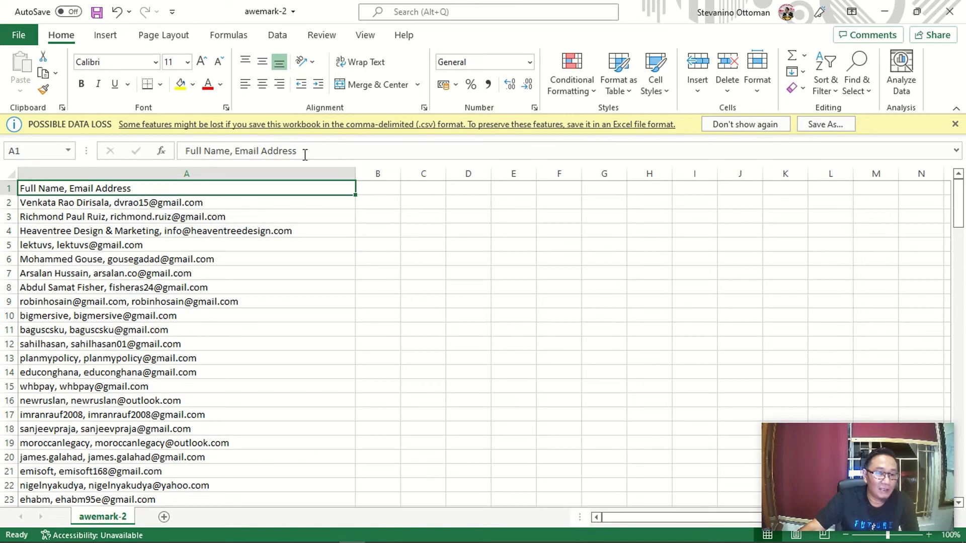
pyautogui.click(307, 153)
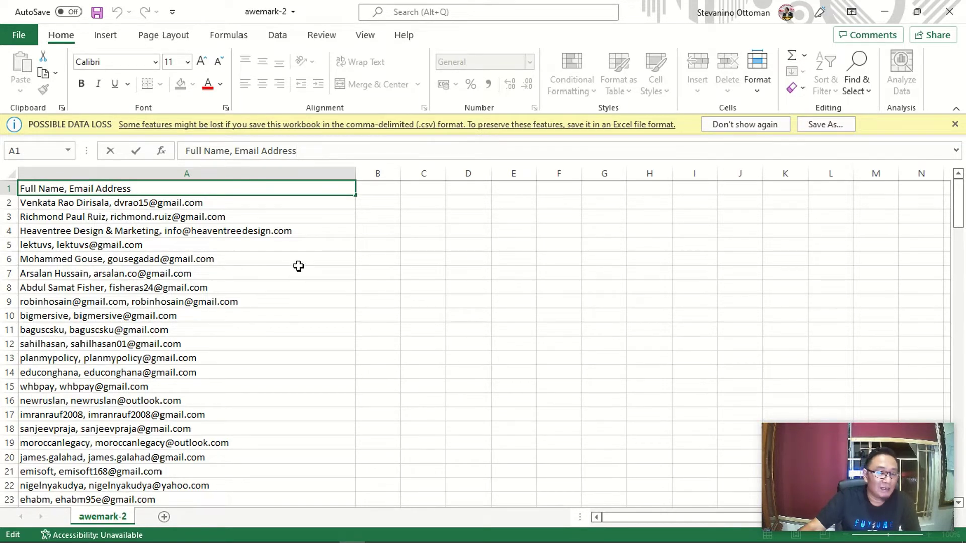
pyautogui.click(217, 203)
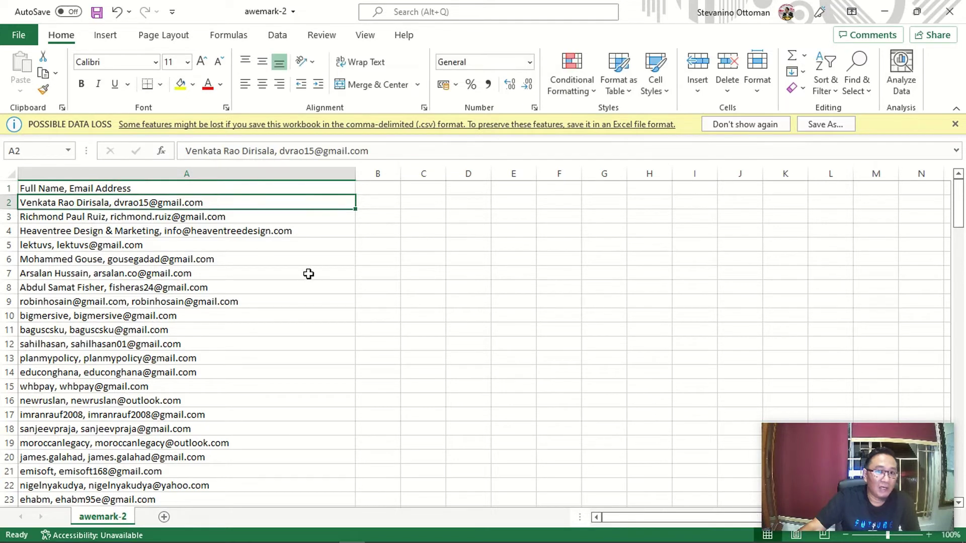
pyautogui.click(56, 188)
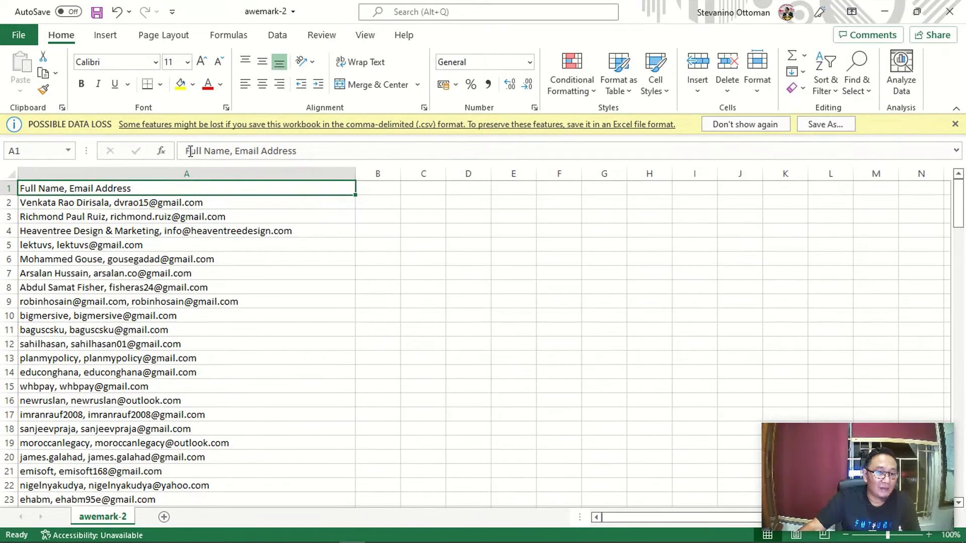
pyautogui.click(154, 203)
pyautogui.click(185, 151)
pyautogui.moveTo(186, 151); pyautogui.dragTo(377, 151)
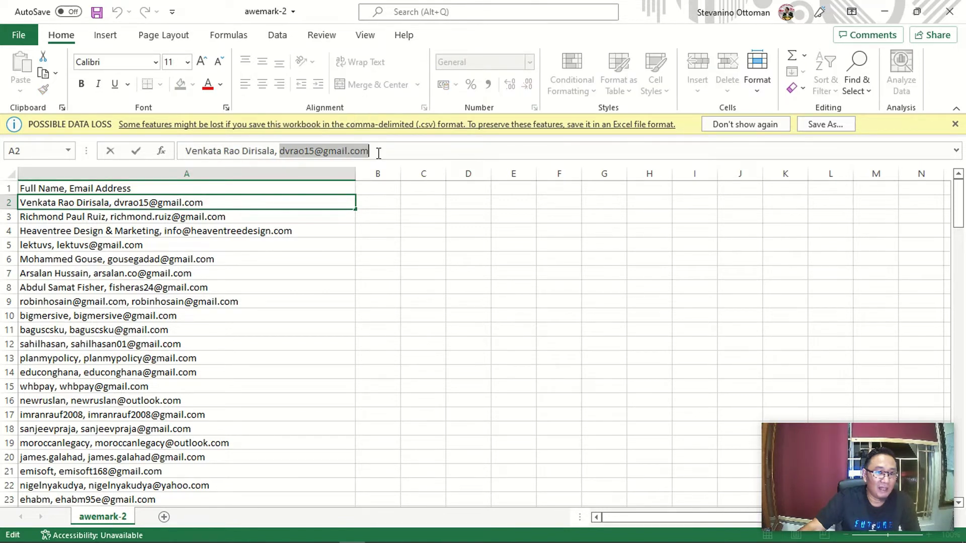
# - Examine the contact rows in column A, selecting the whole list from the header in A1 down to the last entry
pyautogui.click(189, 217)
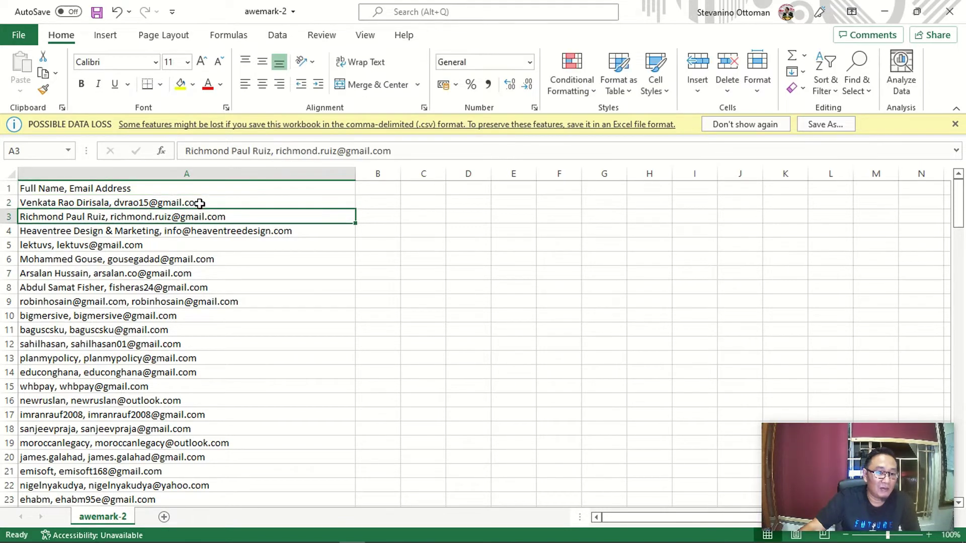
pyautogui.click(198, 201)
pyautogui.click(377, 151)
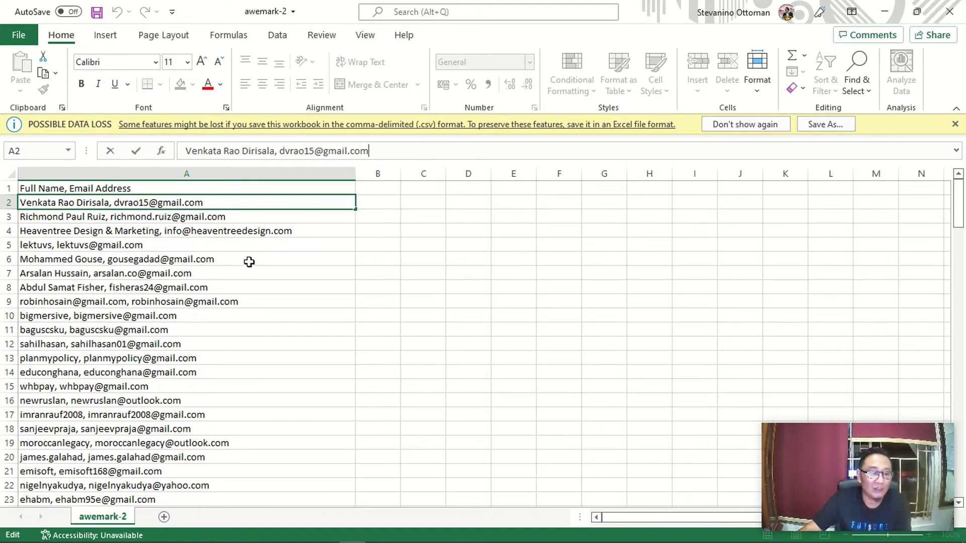
pyautogui.scroll(-6, 214, 264)
pyautogui.scroll(6, 166, 282)
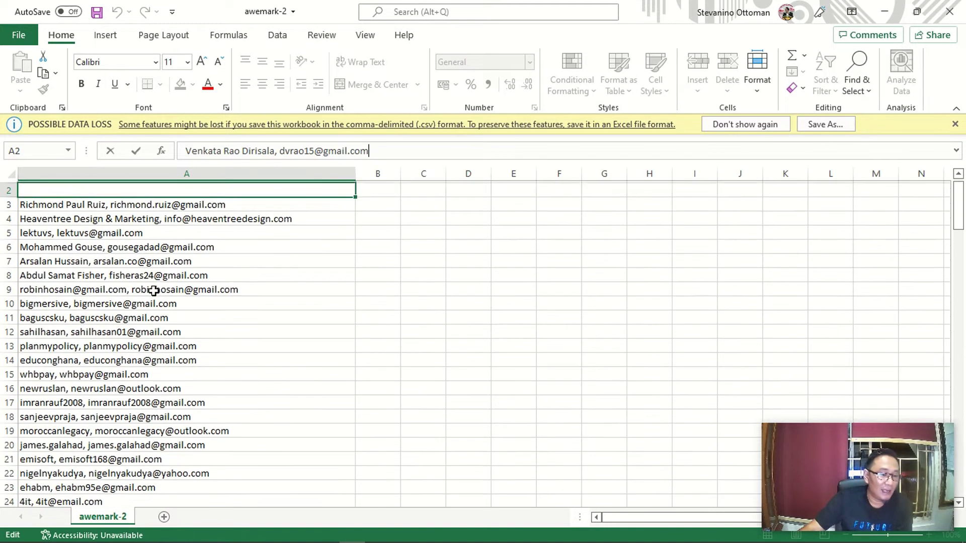
pyautogui.click(159, 187)
pyautogui.hotkey('ctrl', 'shift', 'Down')
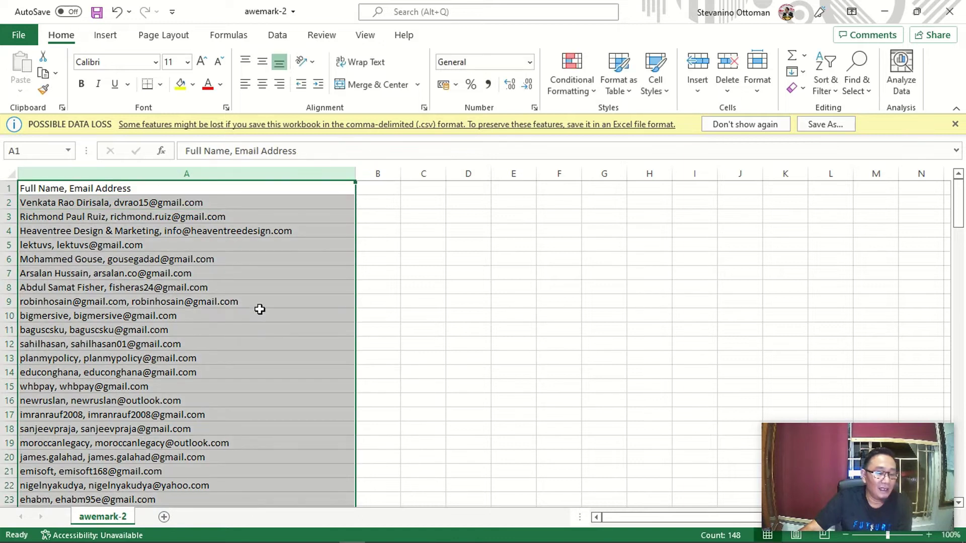
pyautogui.click(259, 310)
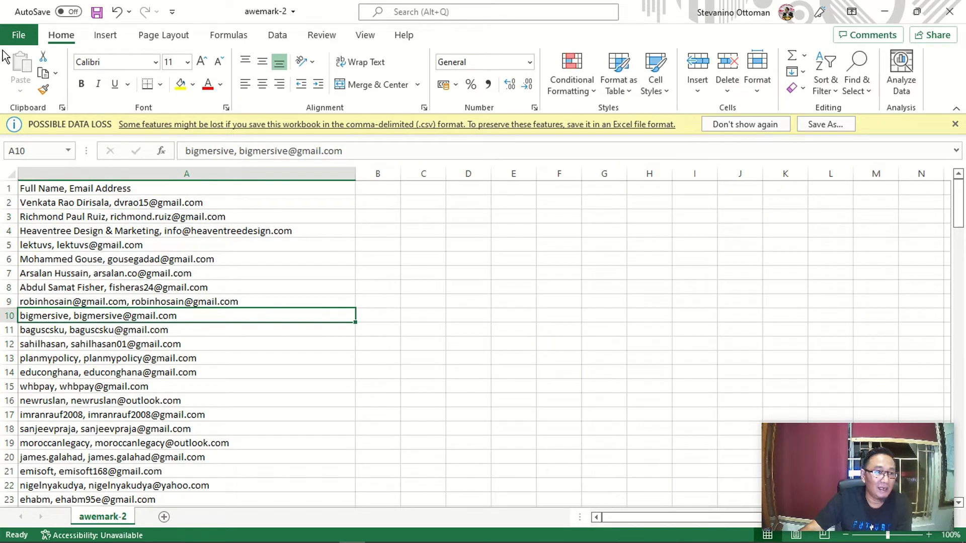
# - Check the Save As file format list for awemark-2, choosing CSV UTF-8 (Comma delimited), and return to the worksheet
pyautogui.click(18, 37)
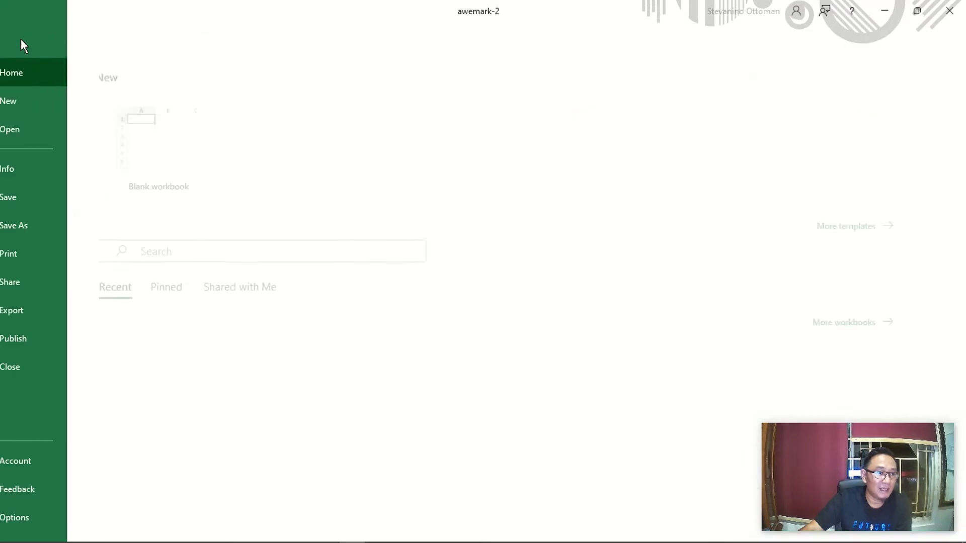
pyautogui.click(64, 227)
pyautogui.click(233, 221)
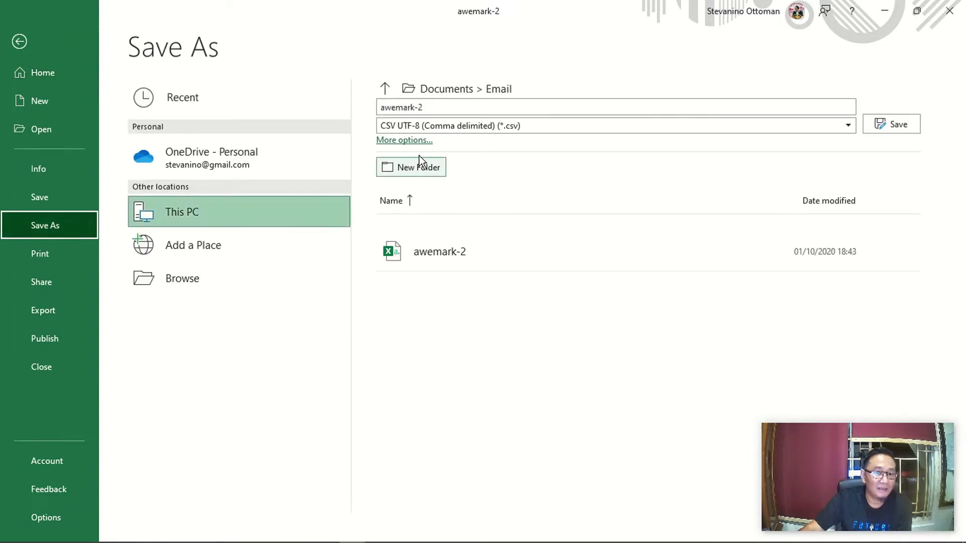
pyautogui.click(441, 125)
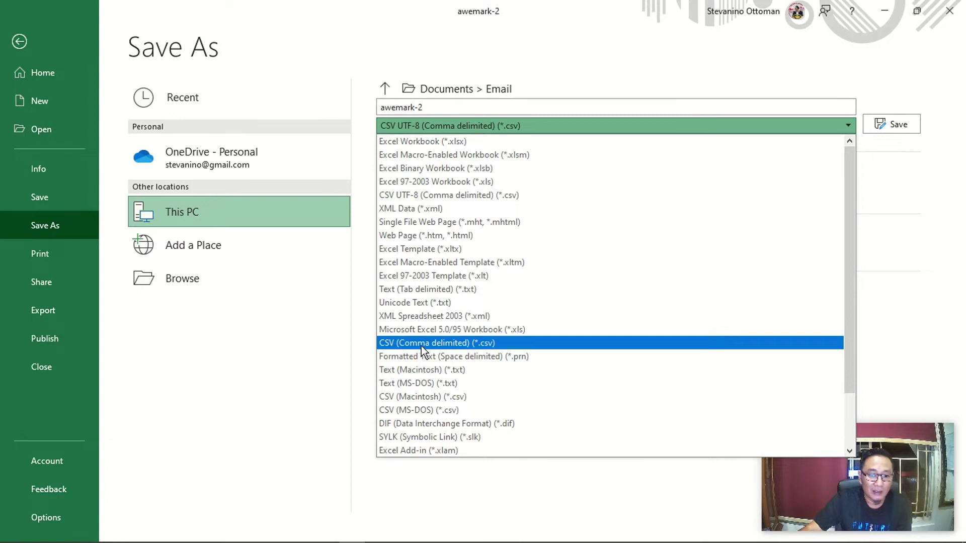
pyautogui.click(449, 197)
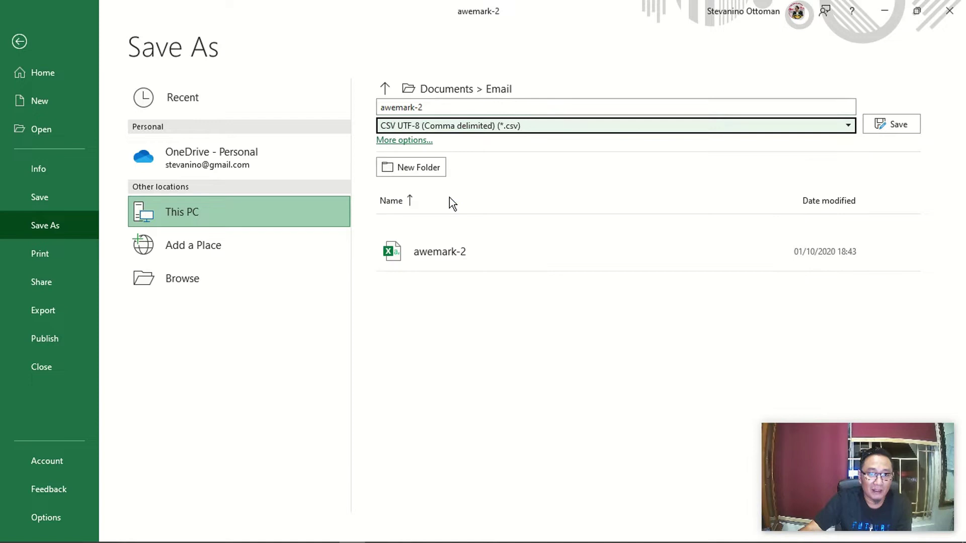
pyautogui.click(891, 124)
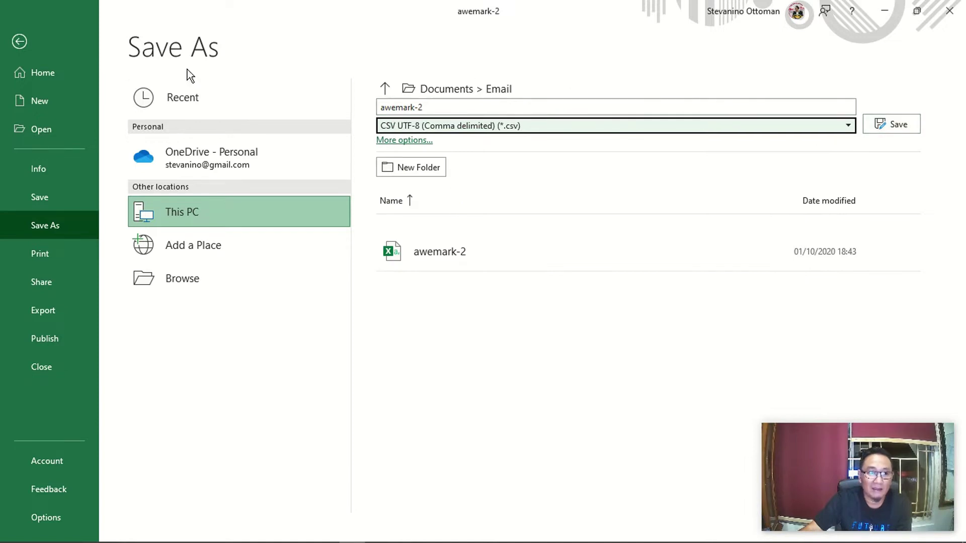
pyautogui.click(19, 41)
# - Look over the remaining contact rows and close awemark-2 without saving changes
pyautogui.click(45, 219)
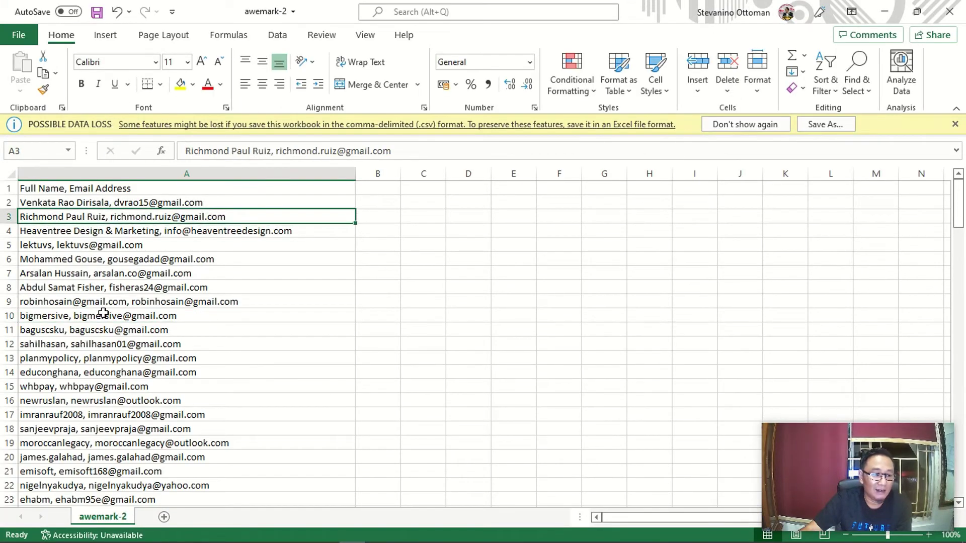
pyautogui.scroll(-14, 103, 313)
pyautogui.scroll(-20, 103, 313)
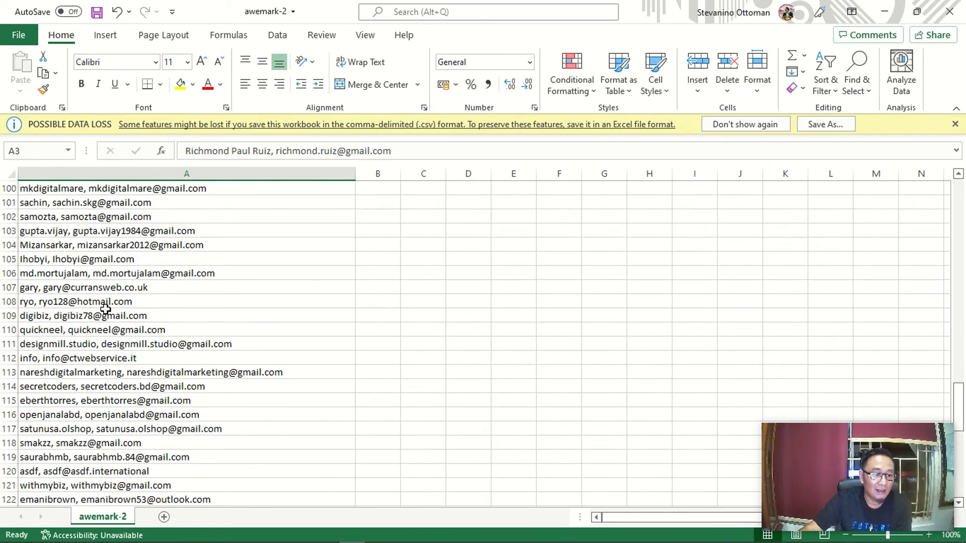
pyautogui.scroll(11, 105, 307)
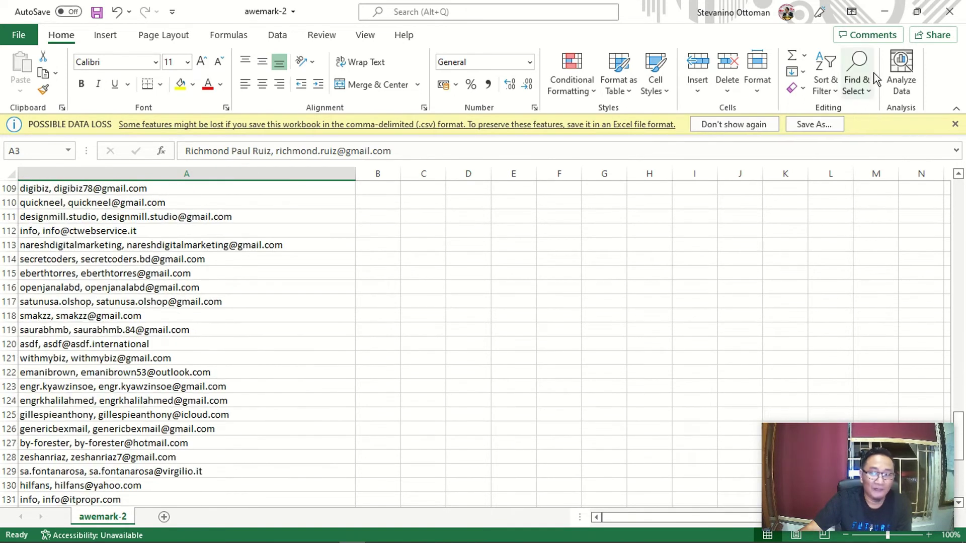
pyautogui.click(958, 19)
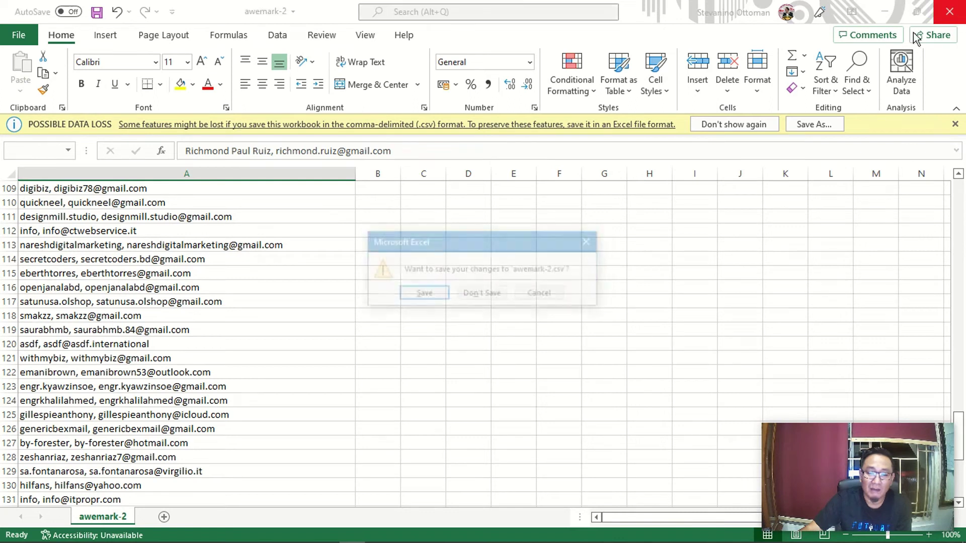
pyautogui.click(479, 295)
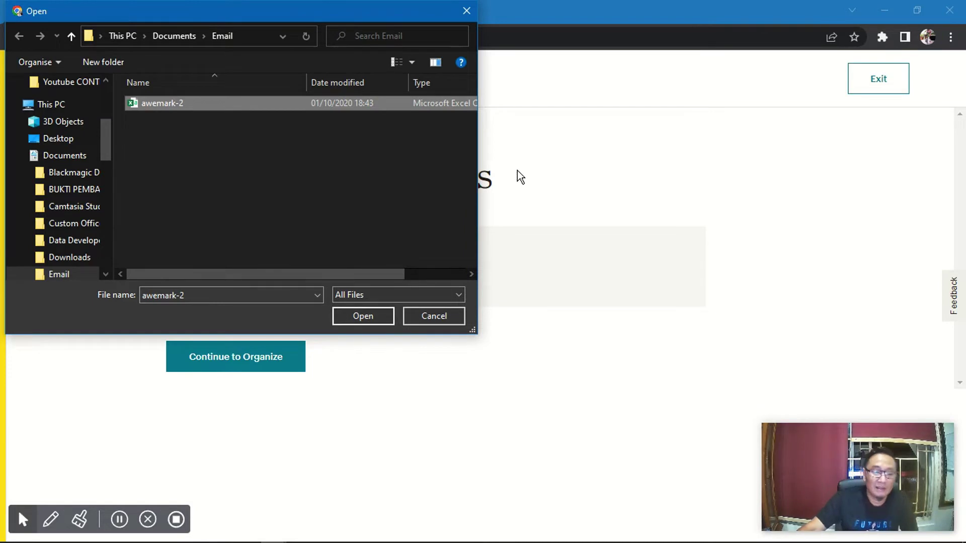
# - Upload awemark-2.csv to the Mailchimp contact import and organize the contacts with the Subscribed status
pyautogui.doubleClick(158, 103)
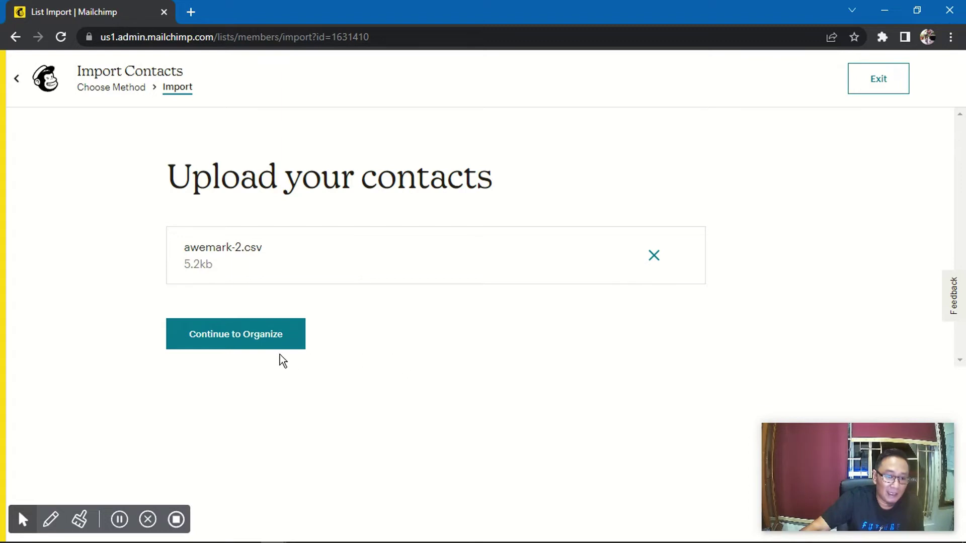
pyautogui.click(216, 338)
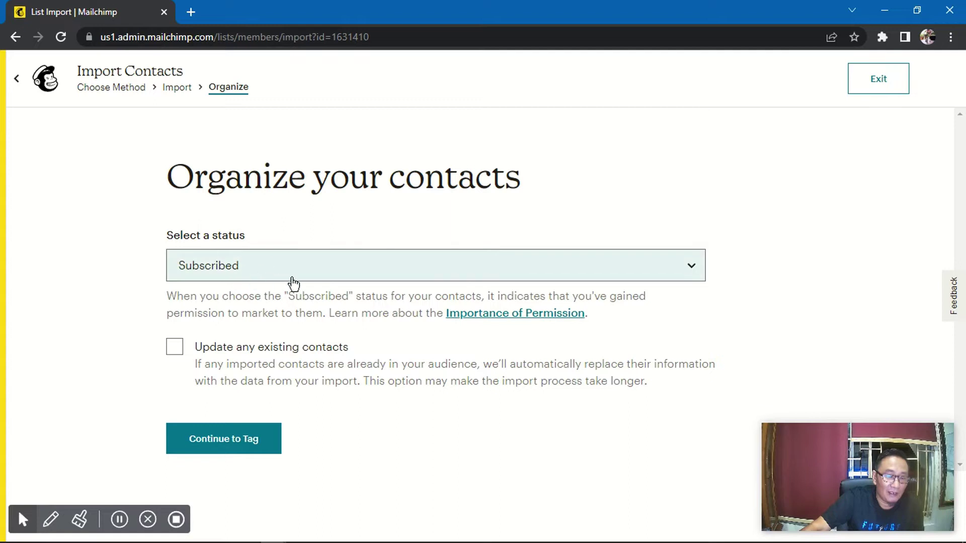
pyautogui.click(689, 272)
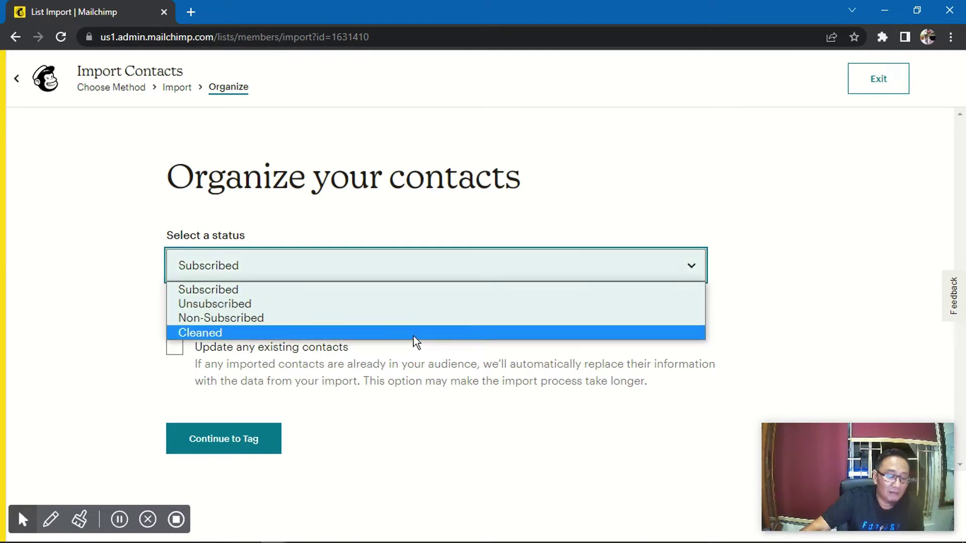
pyautogui.click(317, 287)
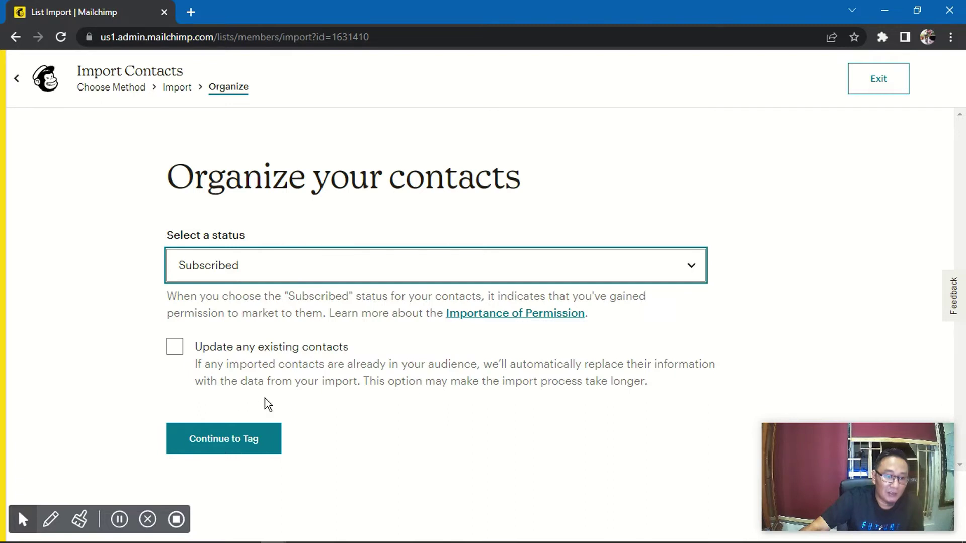
pyautogui.click(249, 439)
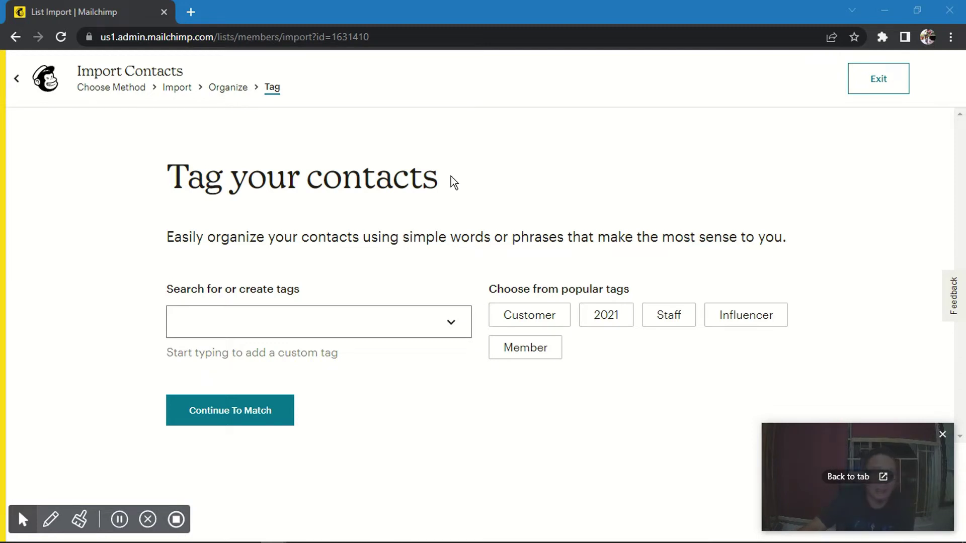
# - Enter "kaos" as the tag text for the imported contacts and continue to column matching
pyautogui.click(326, 322)
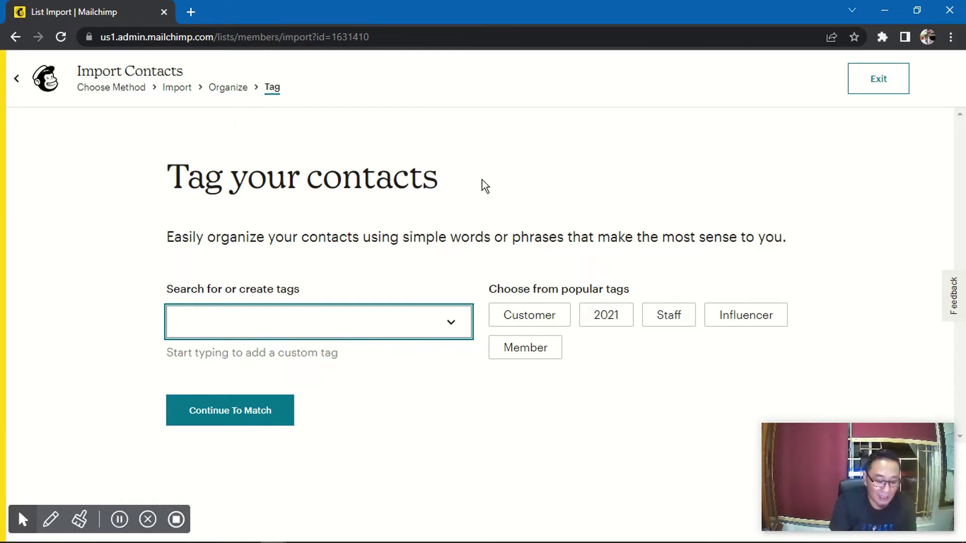
pyautogui.write('kaos')
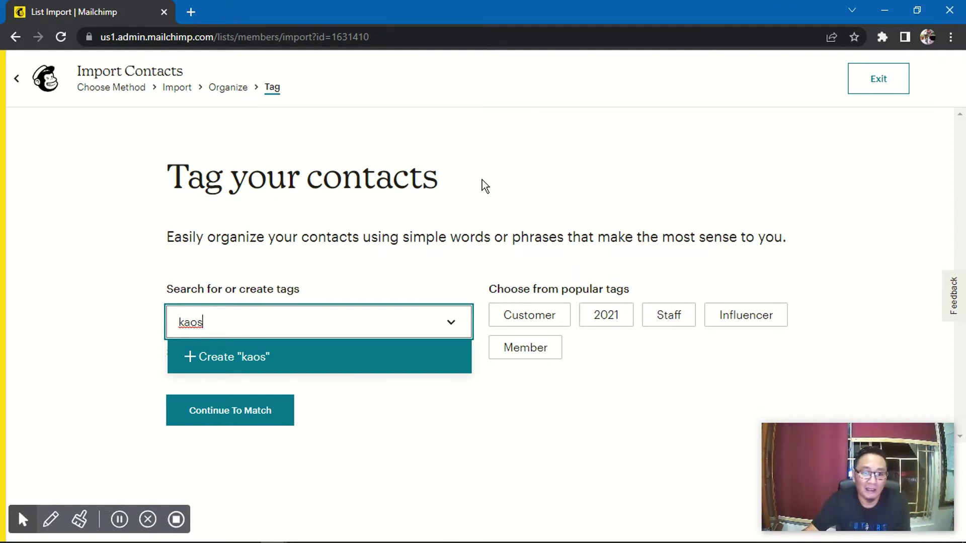
pyautogui.click(484, 173)
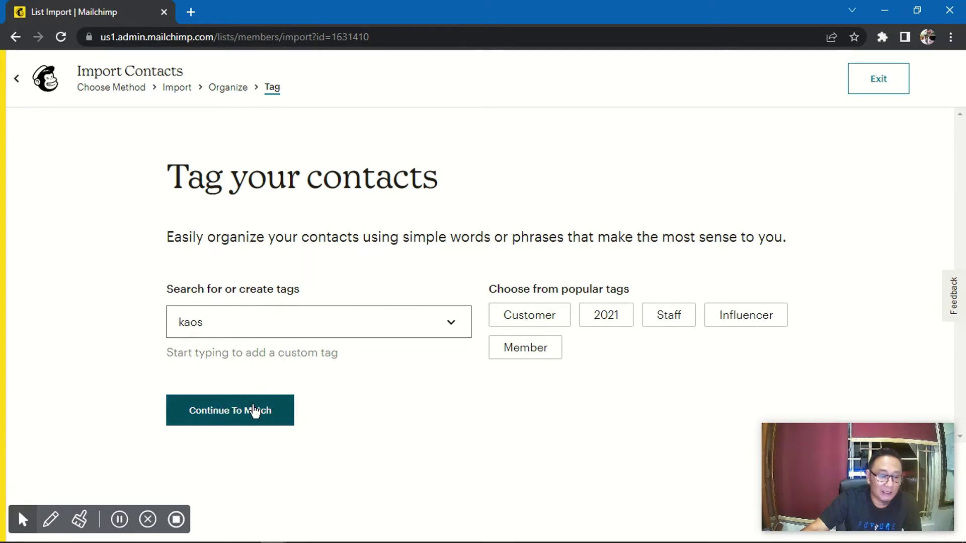
pyautogui.click(214, 420)
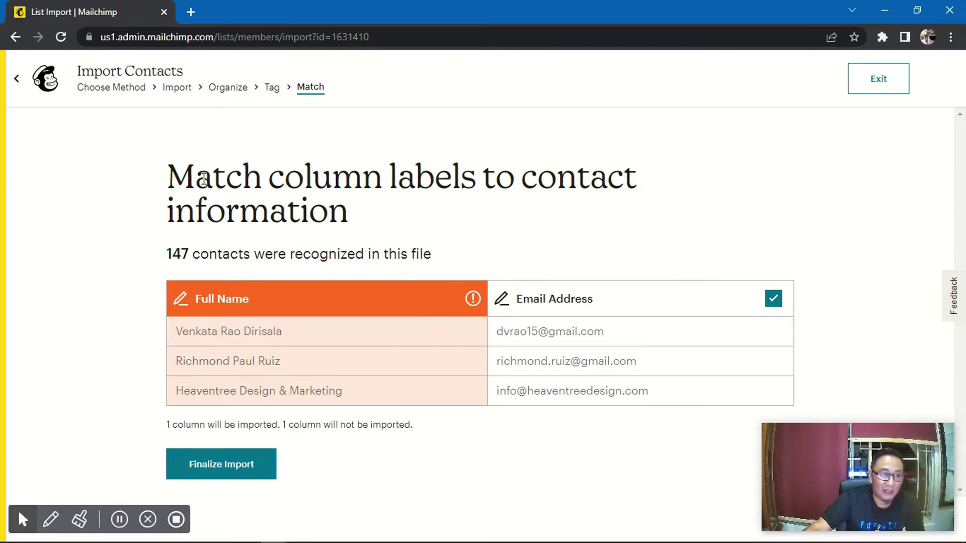
# - Finalize the column matching, review the import summary and complete the contact import
pyautogui.click(235, 472)
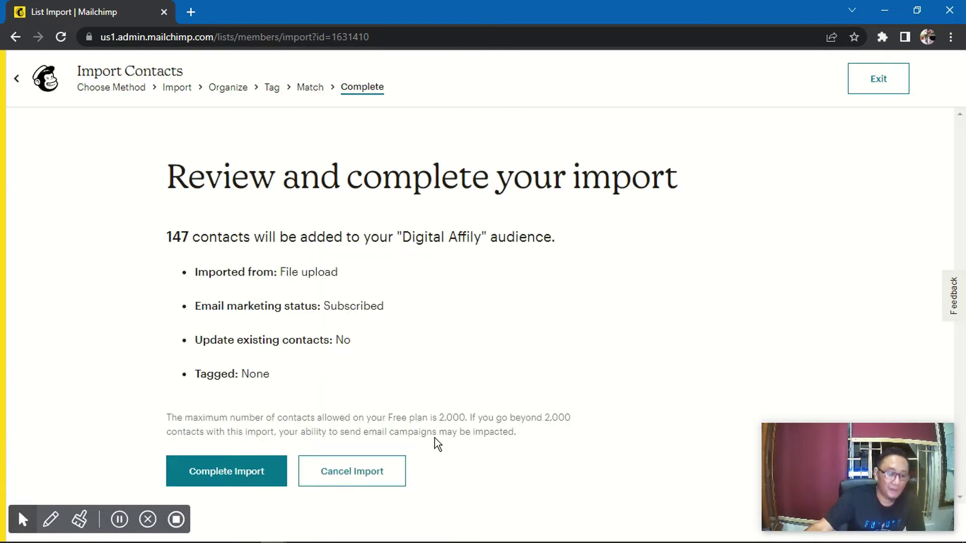
pyautogui.doubleClick(171, 238)
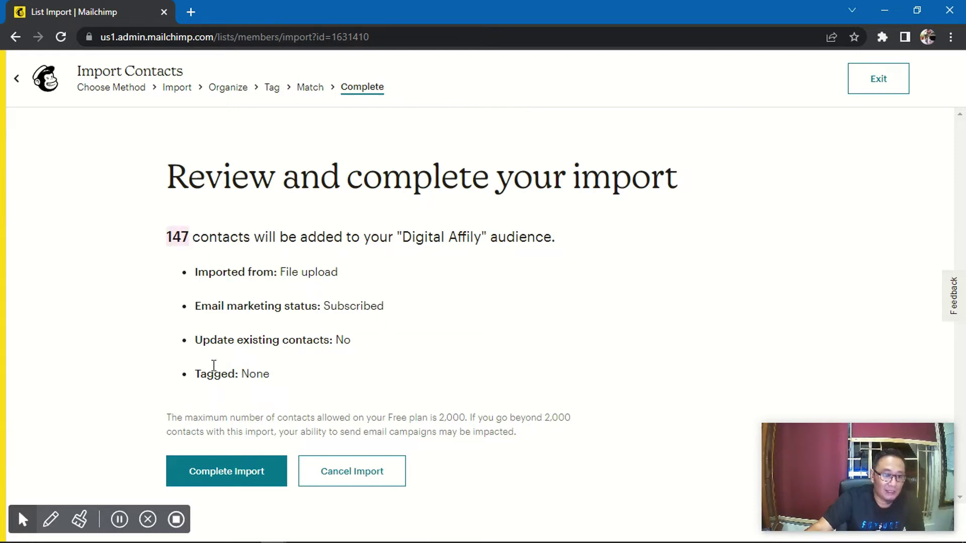
pyautogui.click(237, 473)
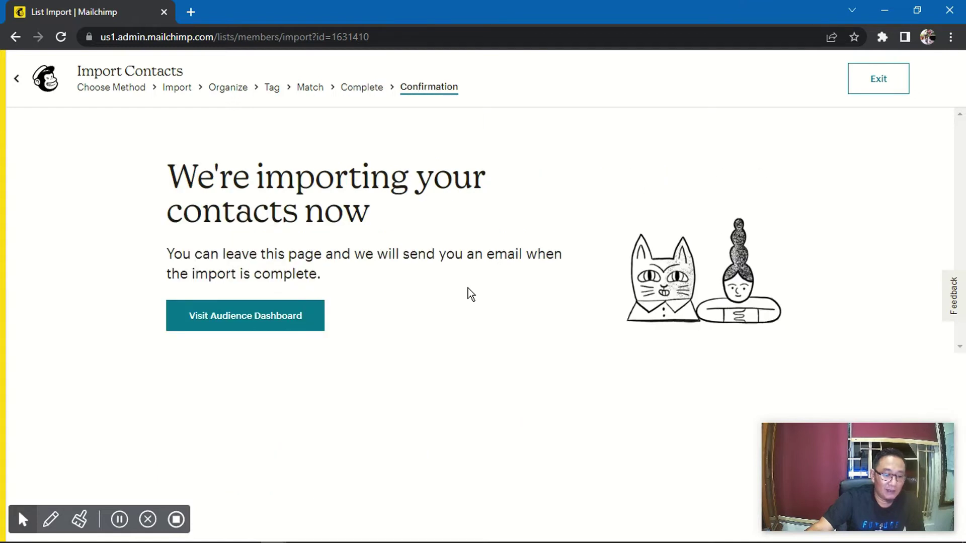
# - Visit the audience dashboard and look through its contact totals, messages inbox, recent growth, tags and engagement sections
pyautogui.click(245, 325)
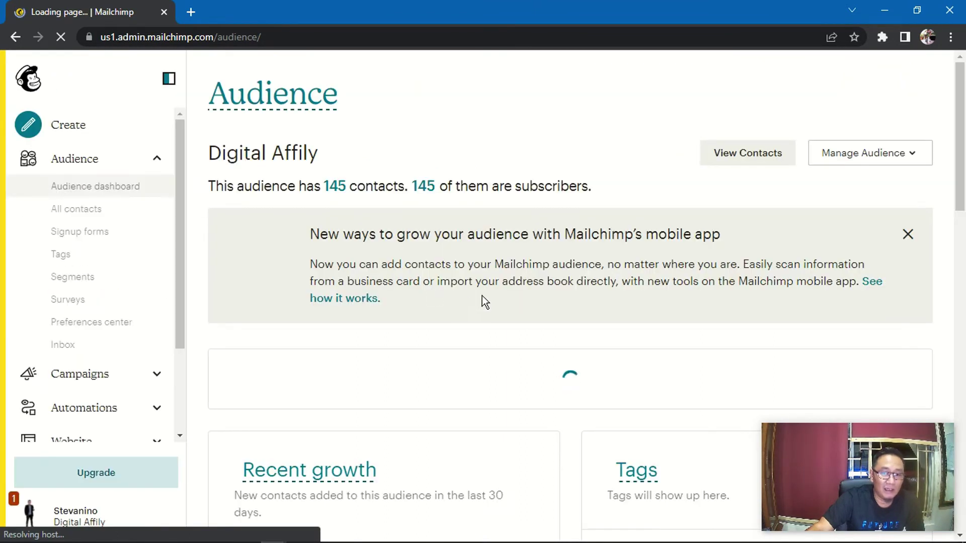
pyautogui.scroll(-2, 484, 296)
pyautogui.scroll(-6, 487, 299)
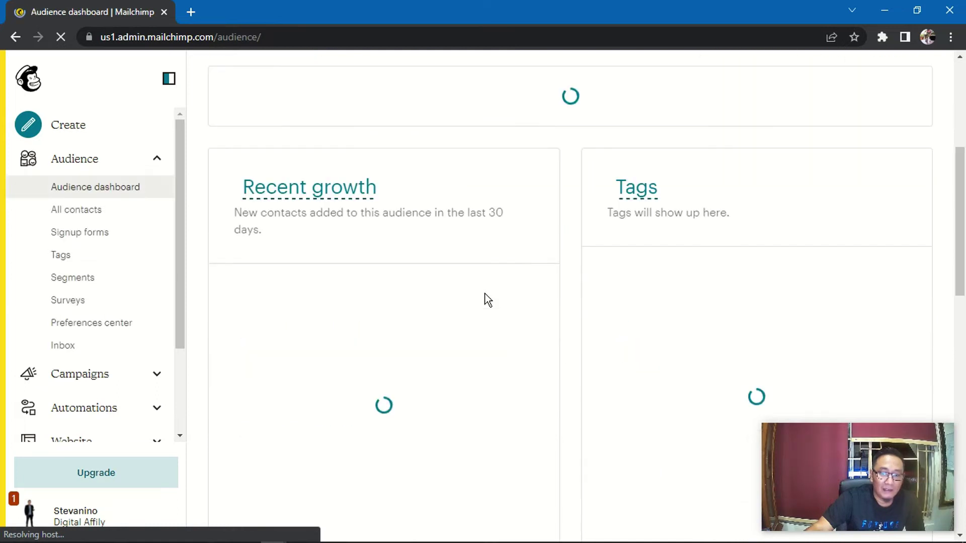
pyautogui.scroll(4, 487, 300)
pyautogui.scroll(5, 487, 299)
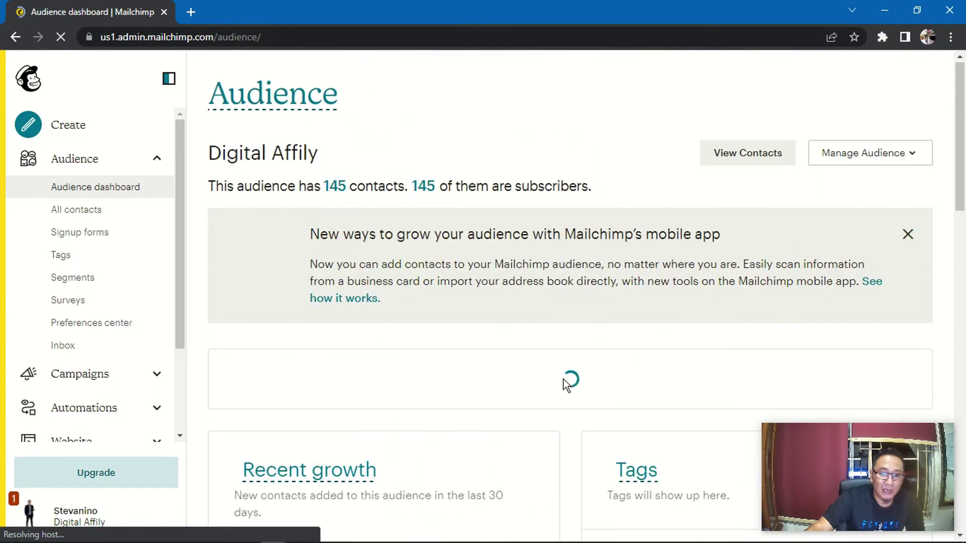
pyautogui.scroll(-7, 551, 381)
pyautogui.scroll(-12, 551, 380)
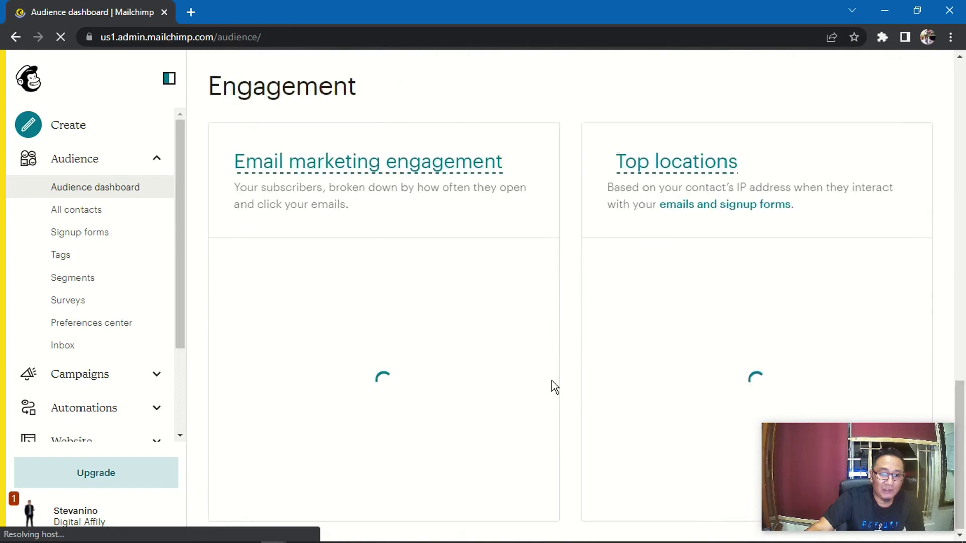
pyautogui.scroll(4, 551, 380)
pyautogui.scroll(15, 551, 380)
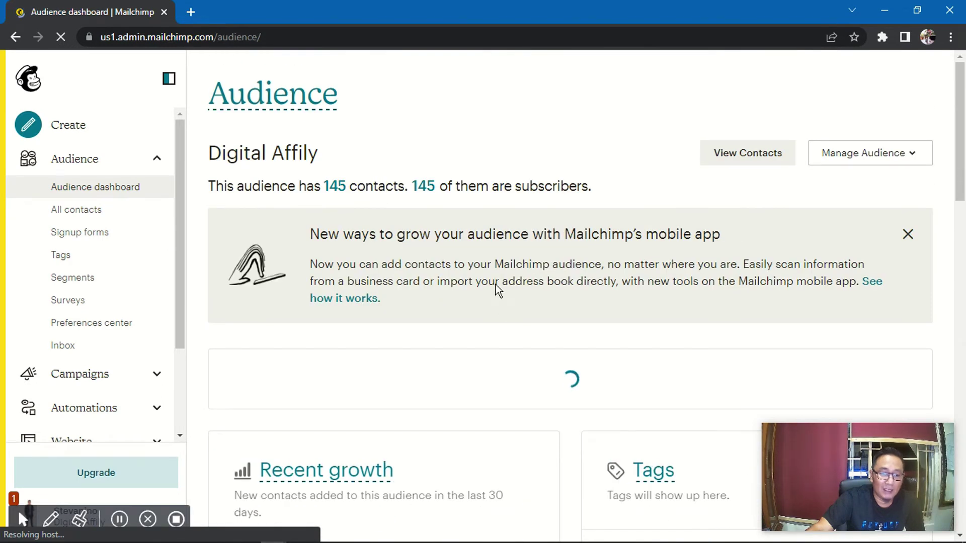
pyautogui.scroll(-3, 498, 290)
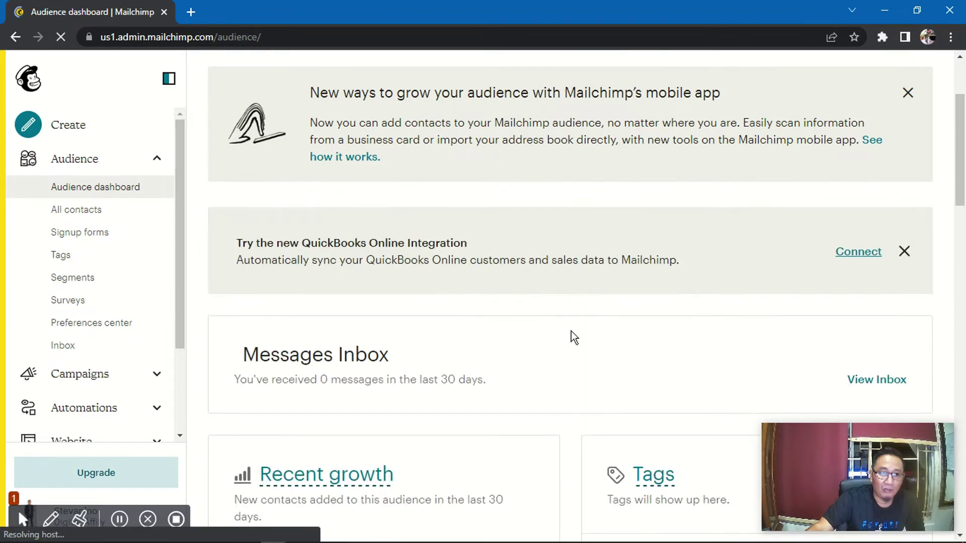
pyautogui.scroll(-3, 571, 331)
pyautogui.scroll(3, 572, 331)
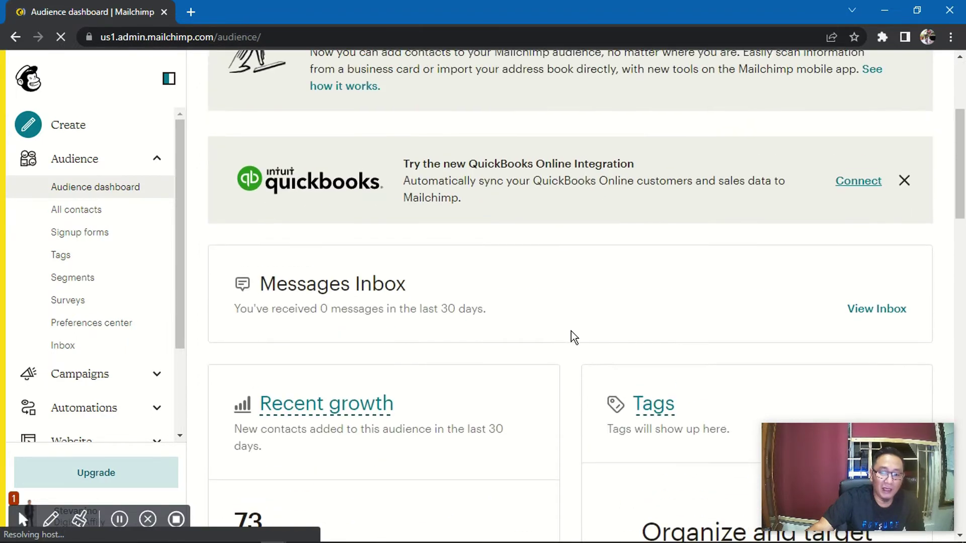
pyautogui.scroll(-4, 571, 331)
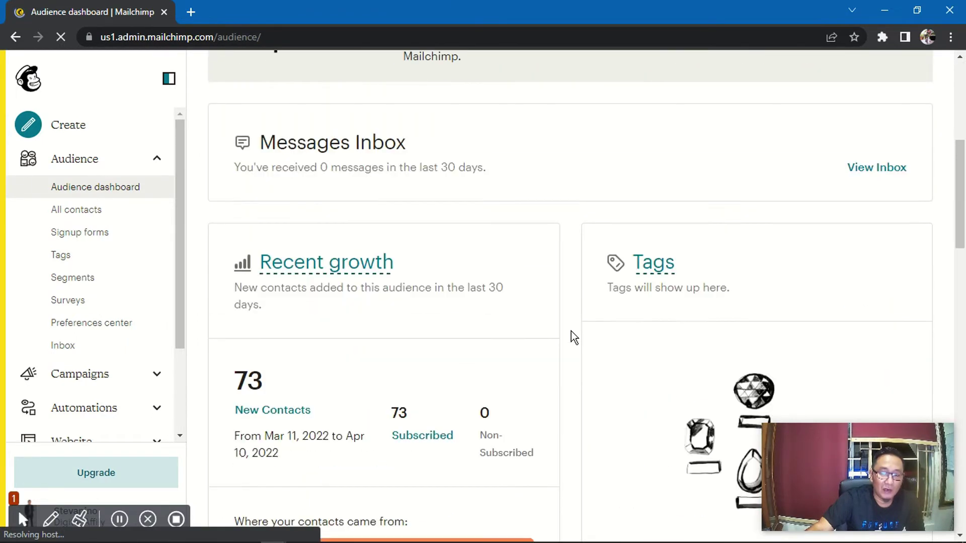
# - Look through the rest of the audience dashboard, including where the contacts came from and the predicted demographics section
pyautogui.scroll(-3, 572, 332)
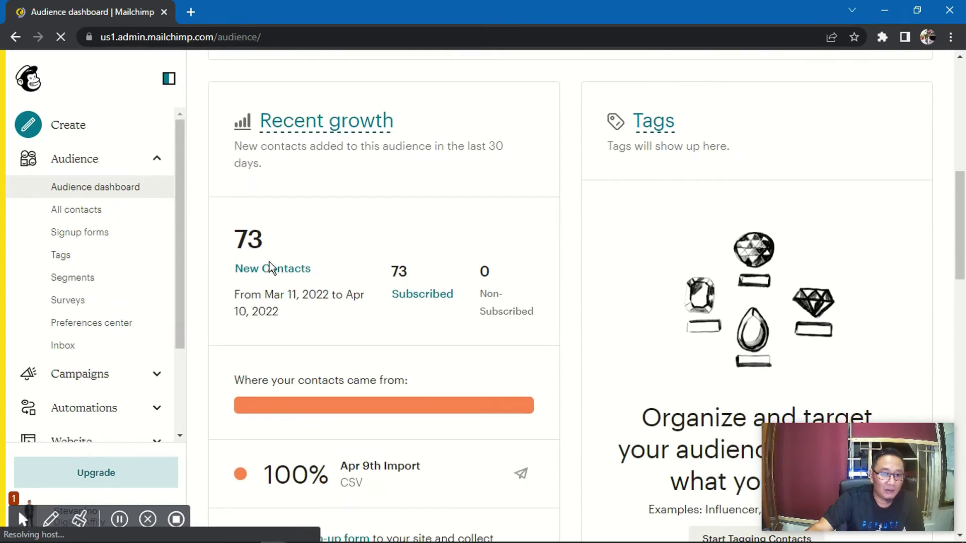
pyautogui.scroll(-5, 401, 371)
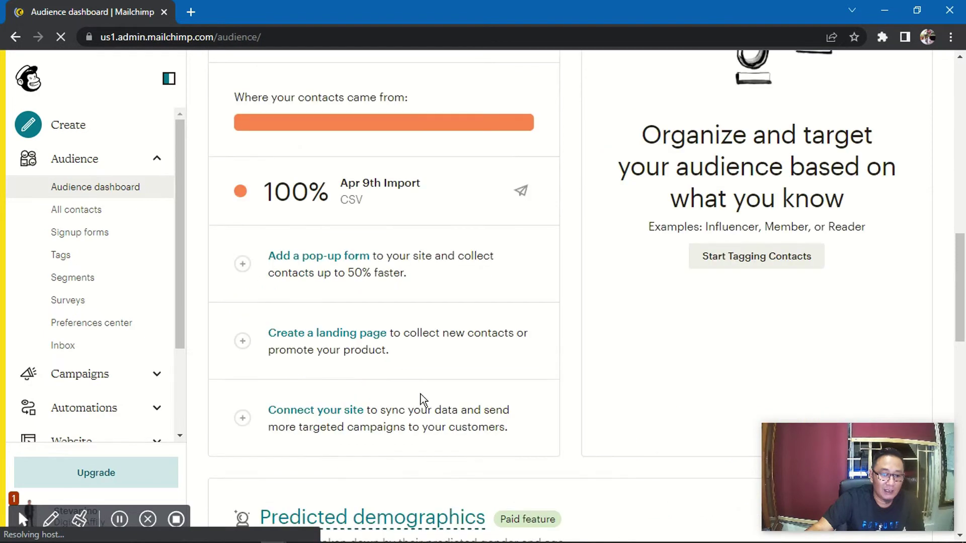
pyautogui.scroll(-4, 539, 400)
pyautogui.scroll(10, 566, 403)
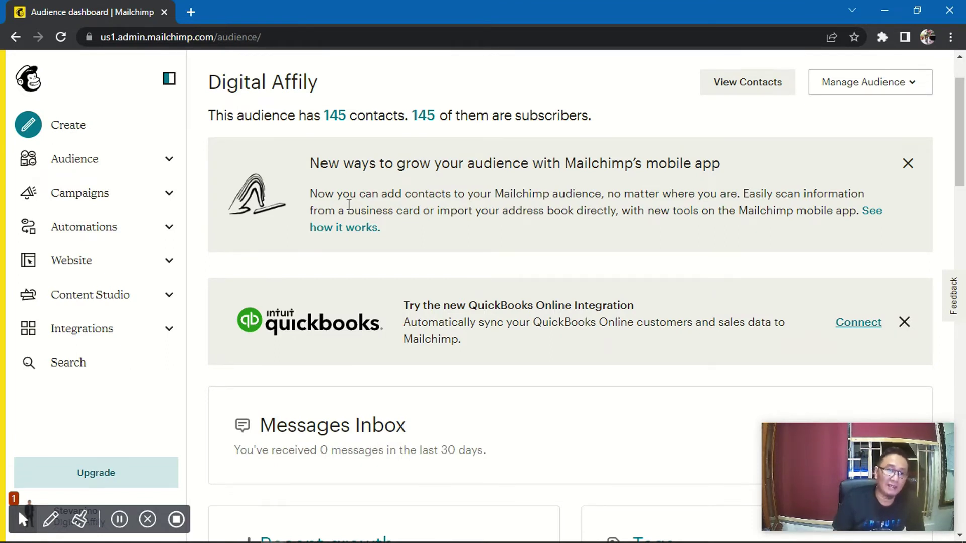
# - Visit the campaign creation page and compare the suggested regular email, landing page and embedded form options
pyautogui.click(82, 131)
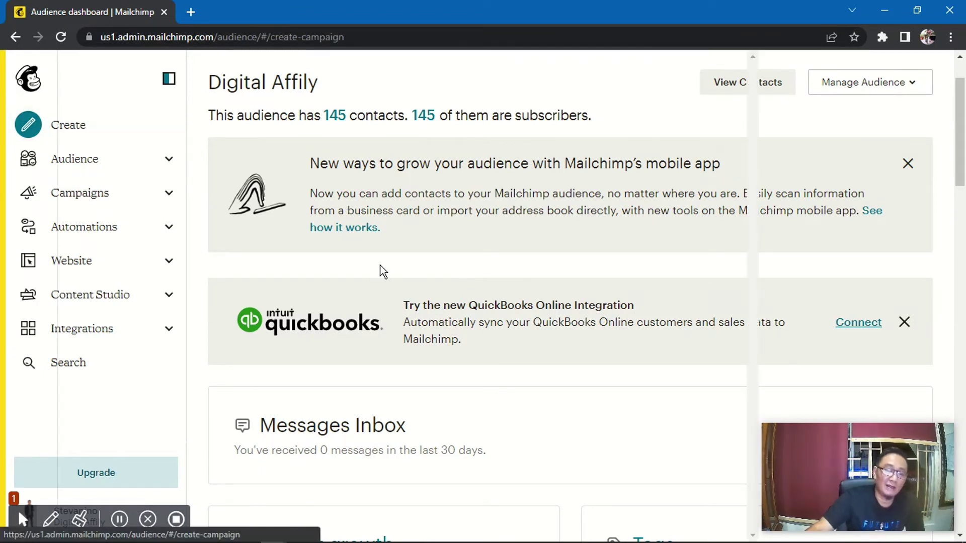
pyautogui.scroll(-5, 573, 300)
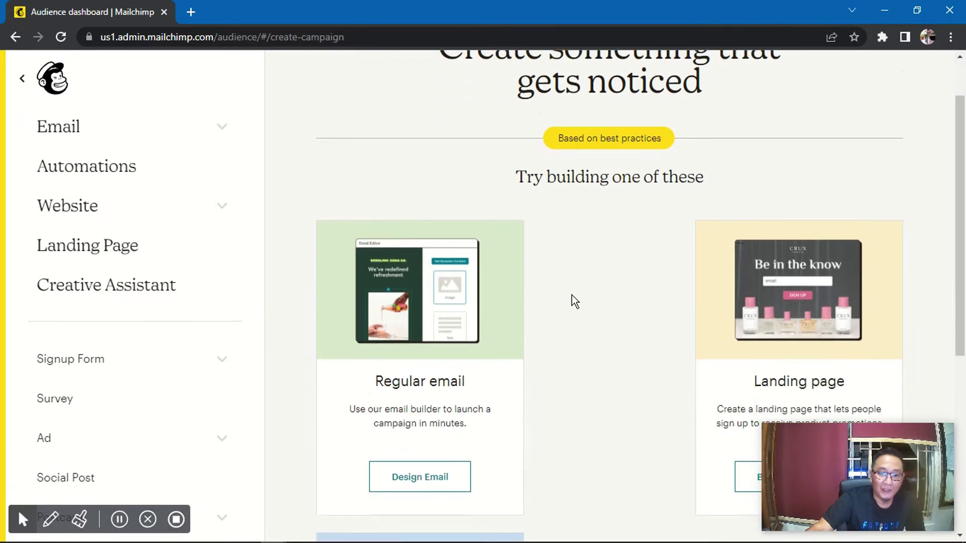
pyautogui.scroll(1, 625, 312)
pyautogui.scroll(-1, 795, 190)
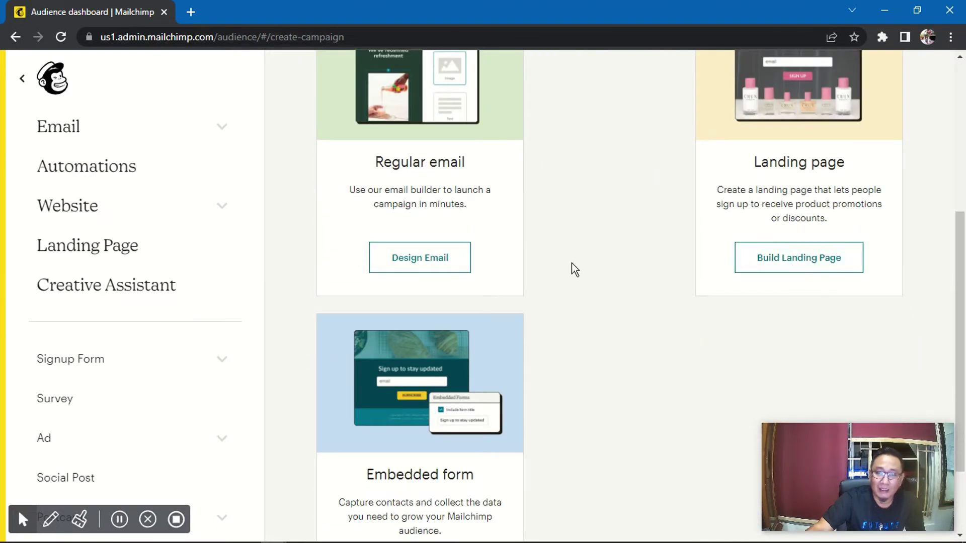
pyautogui.scroll(2, 574, 263)
pyautogui.scroll(-2, 575, 263)
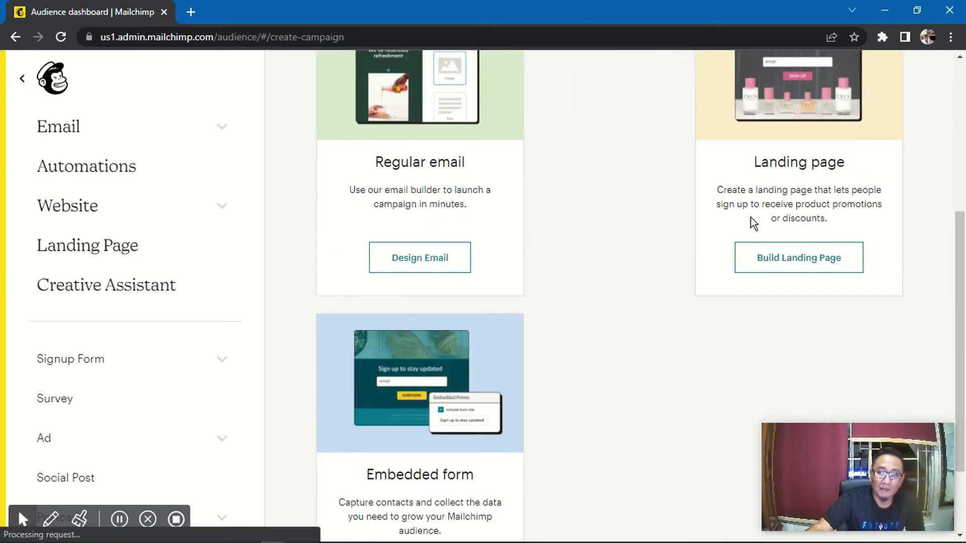
pyautogui.scroll(-2, 635, 292)
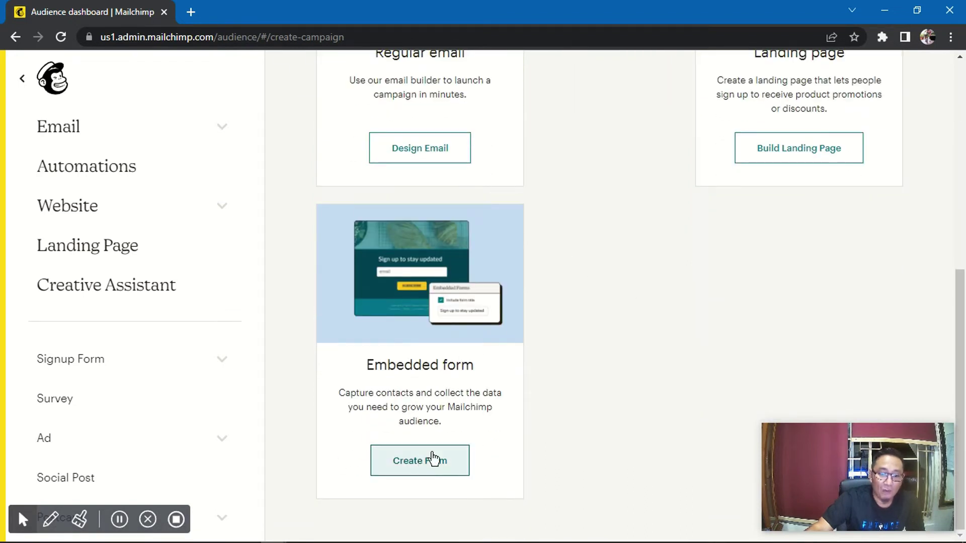
pyautogui.scroll(2, 585, 337)
pyautogui.scroll(-2, 585, 337)
pyautogui.scroll(3, 568, 296)
pyautogui.scroll(-1, 568, 295)
pyautogui.scroll(2, 569, 296)
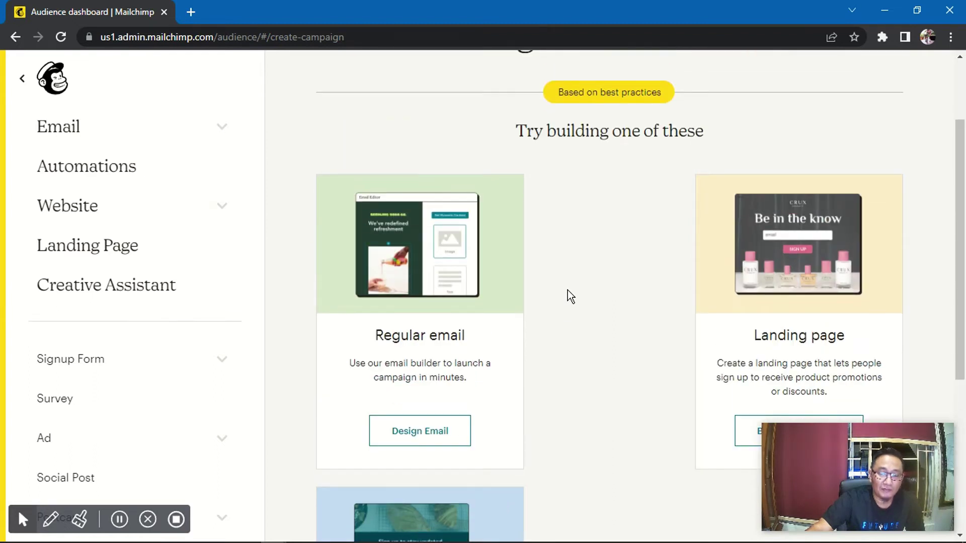
pyautogui.scroll(-1, 567, 295)
pyautogui.scroll(-2, 403, 425)
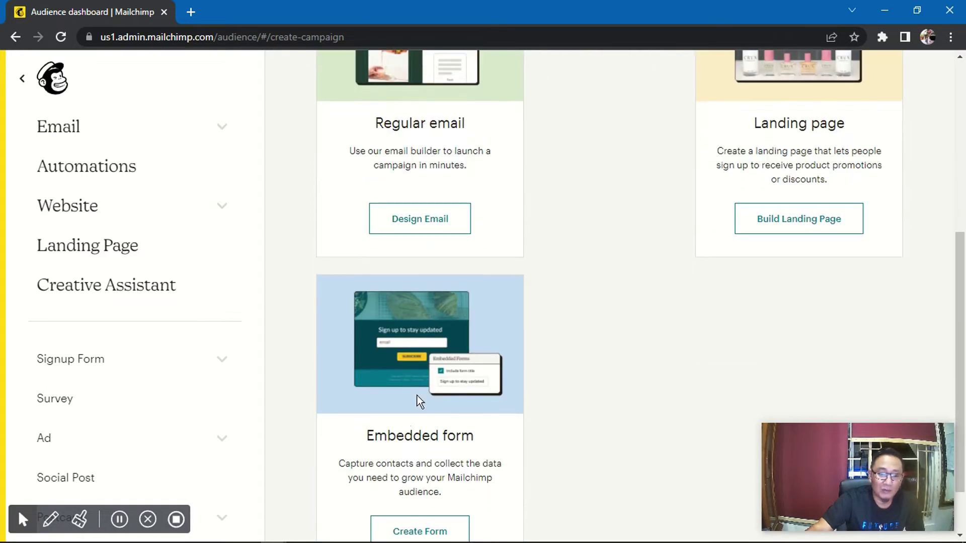
pyautogui.scroll(3, 578, 330)
pyautogui.scroll(-2, 577, 330)
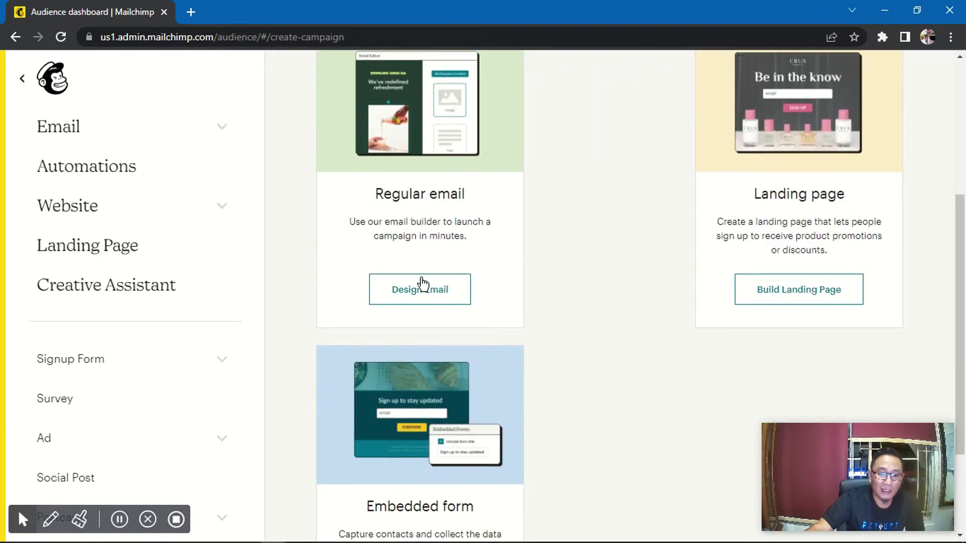
pyautogui.scroll(2, 523, 284)
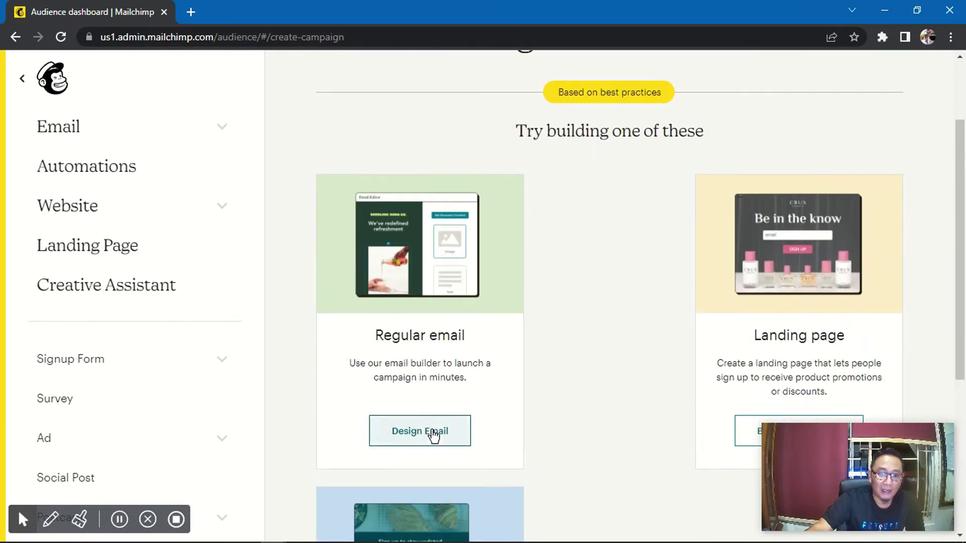
# - Start designing a regular email campaign and look over the recipient, sender, subject and content sections of its draft
pyautogui.click(433, 436)
pyautogui.scroll(2, 596, 302)
pyautogui.scroll(-5, 598, 297)
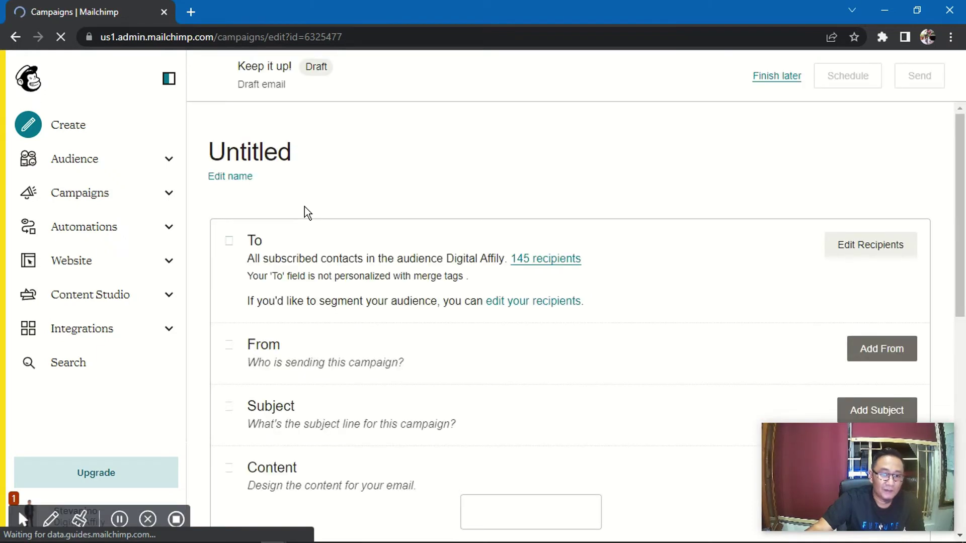
pyautogui.scroll(-1, 653, 203)
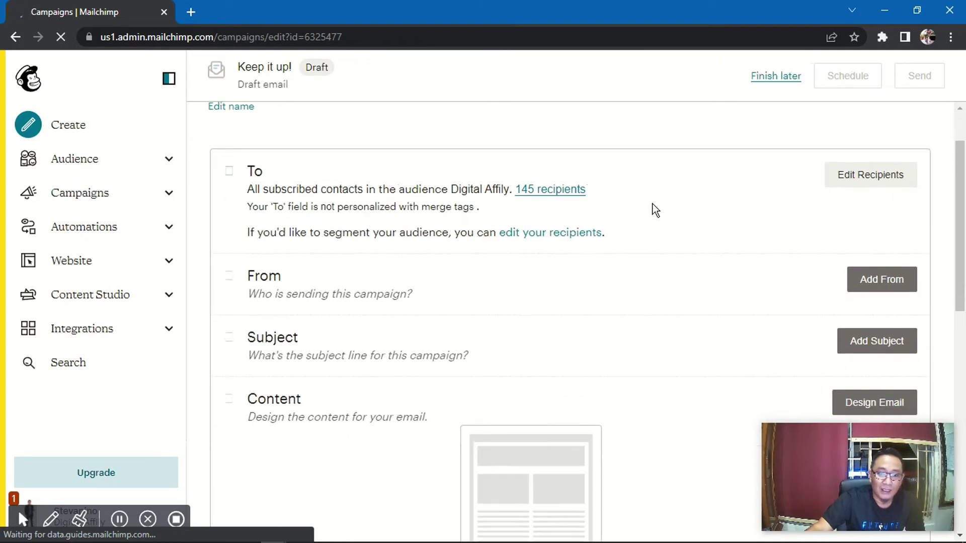
pyautogui.scroll(1, 313, 167)
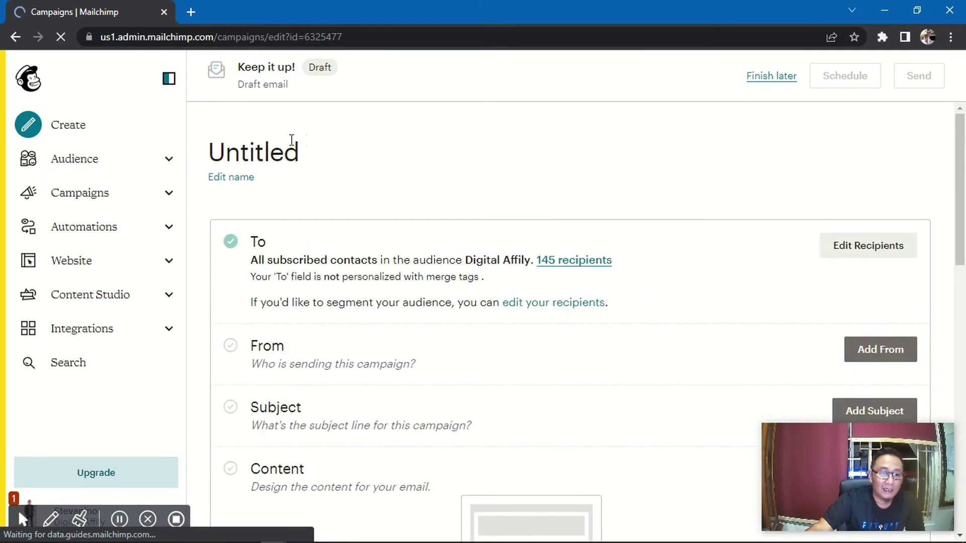
# - Rename the untitled email campaign as "Promo Kaos" and save the name
pyautogui.click(244, 179)
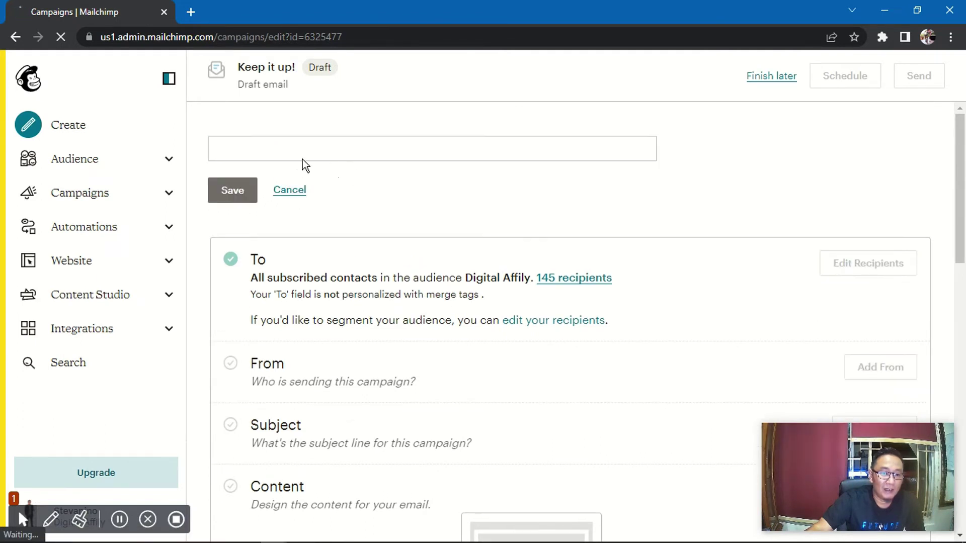
pyautogui.click(397, 144)
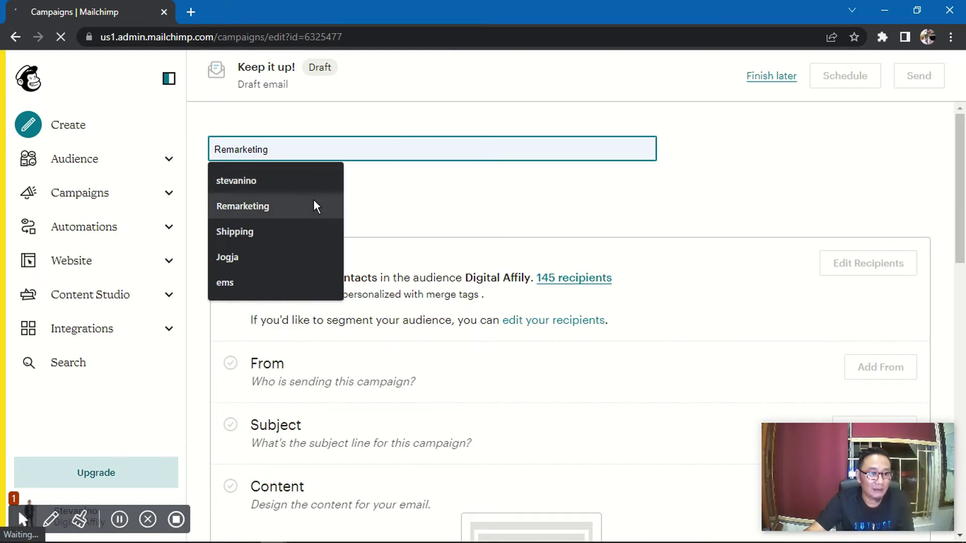
pyautogui.click(311, 225)
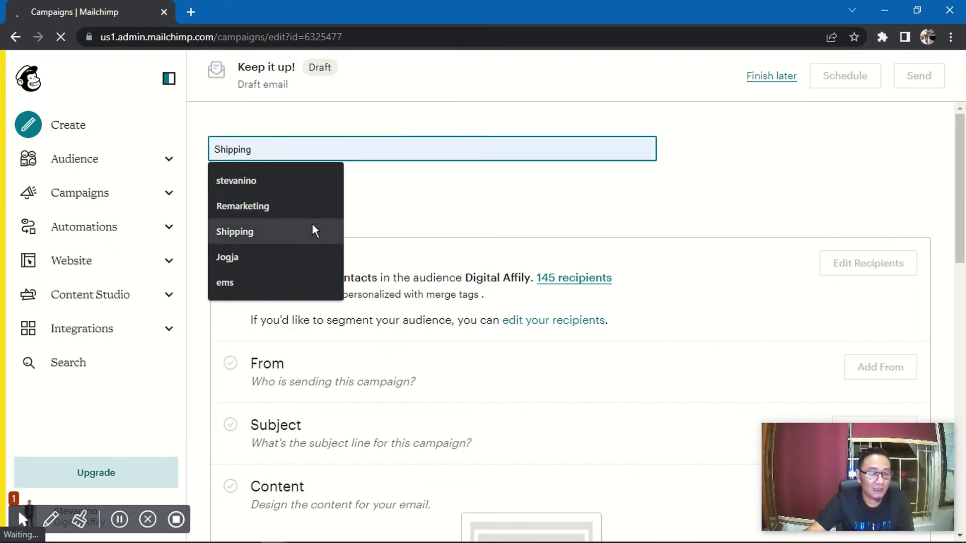
pyautogui.click(304, 148)
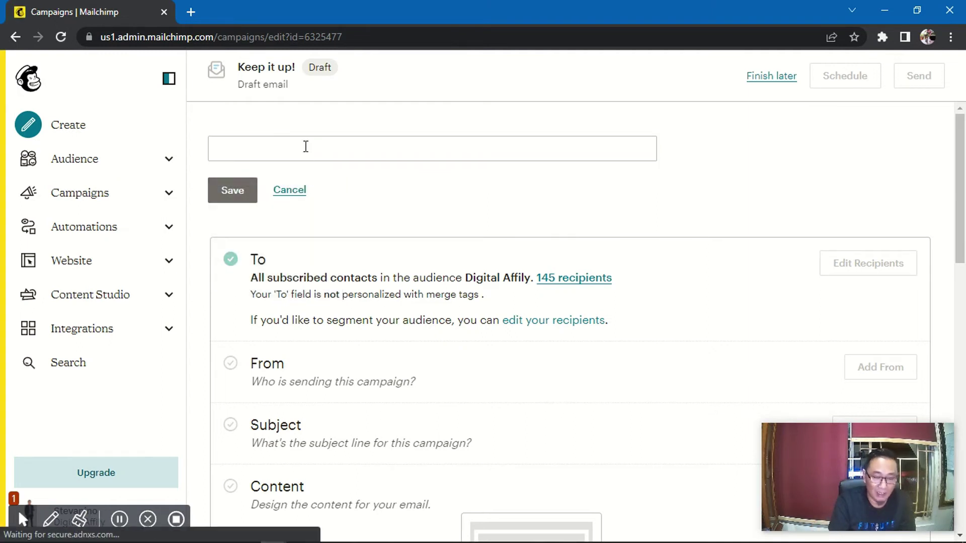
pyautogui.click(306, 147)
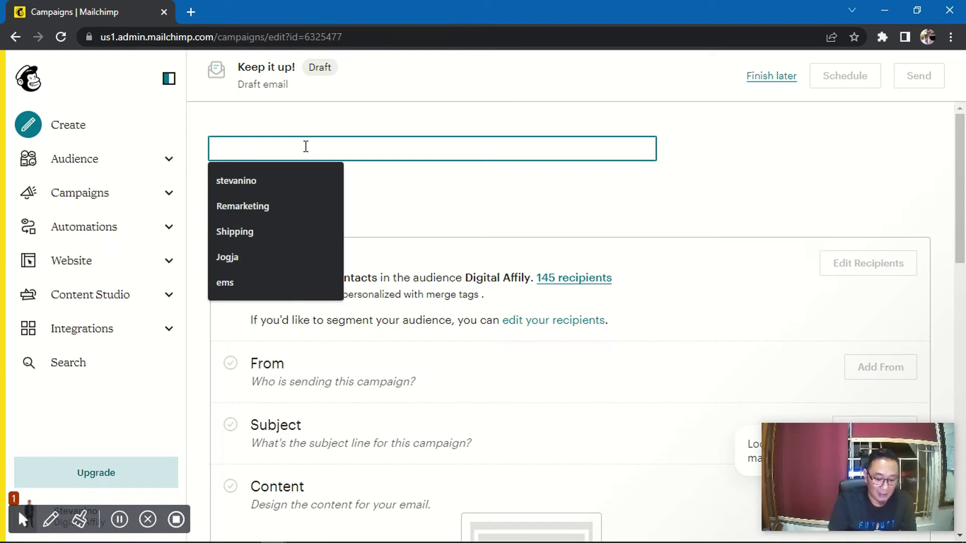
pyautogui.write('Promo Kaos')
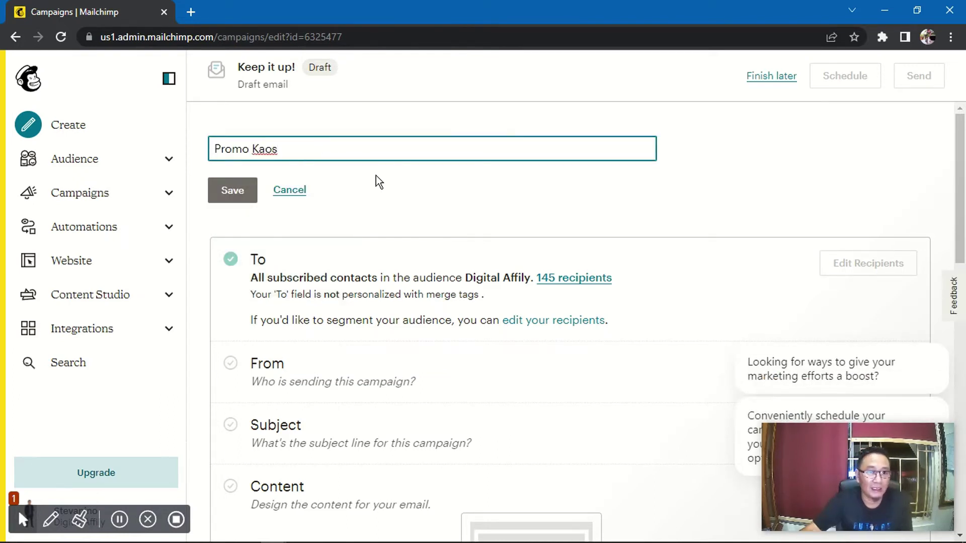
pyautogui.click(234, 193)
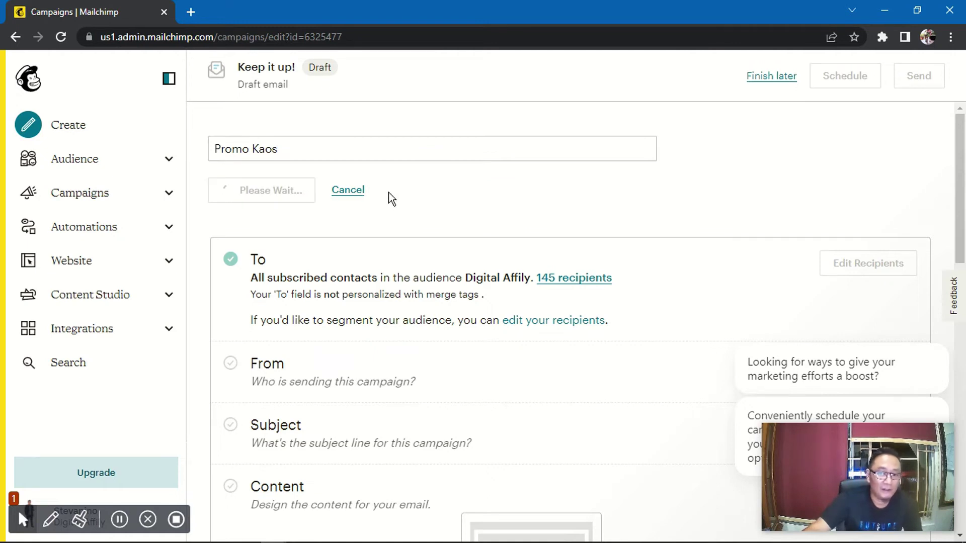
# - Open the campaign's recipients for editing and check the available audience choices and the segment or tag options
pyautogui.click(856, 255)
pyautogui.scroll(-2, 704, 287)
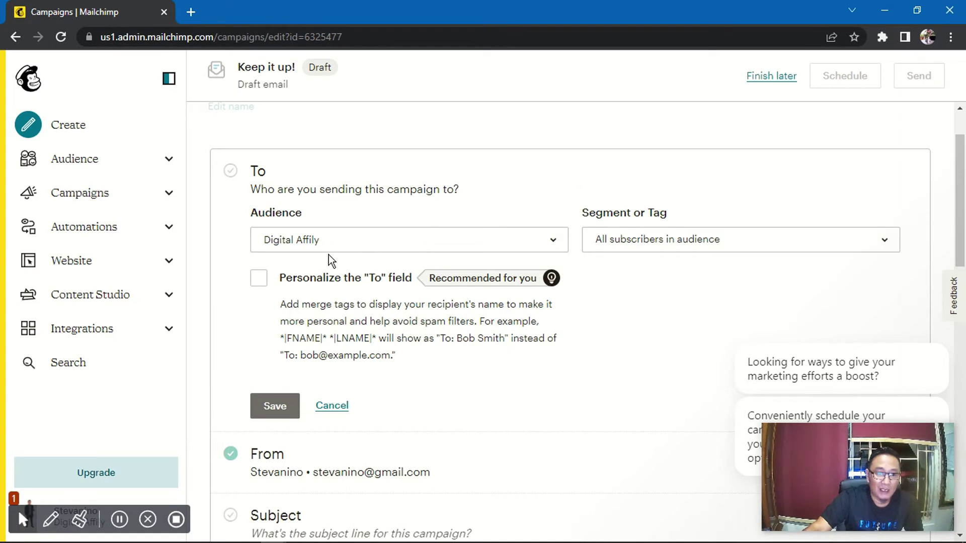
pyautogui.click(551, 250)
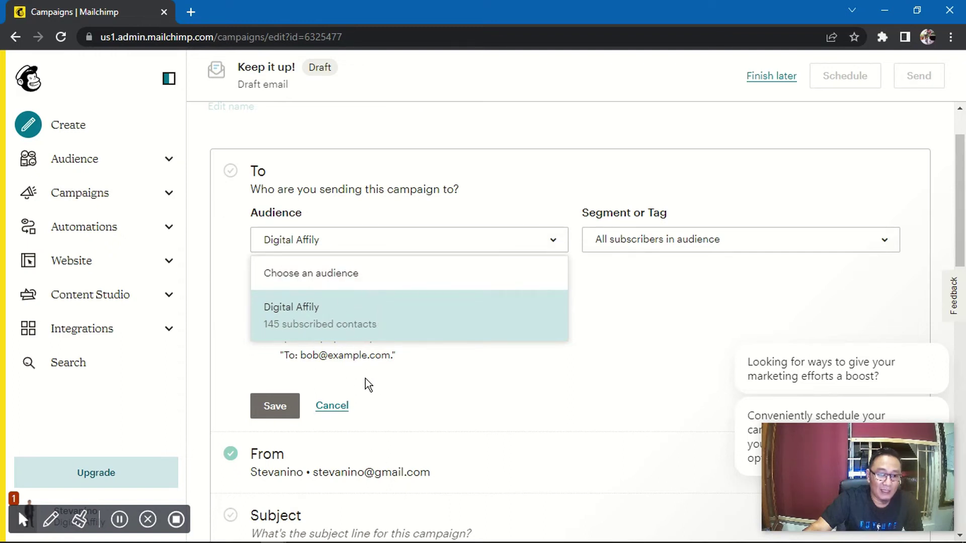
pyautogui.click(602, 289)
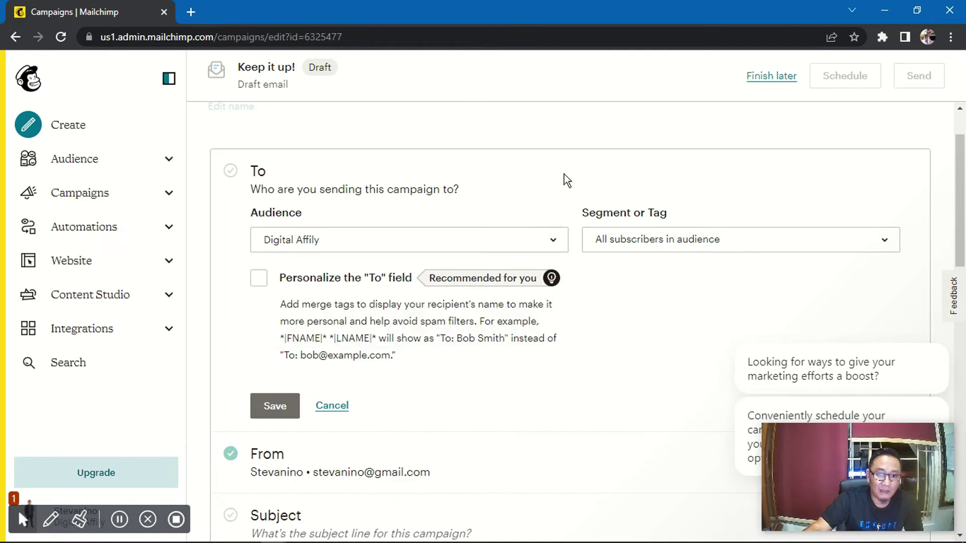
pyautogui.click(647, 240)
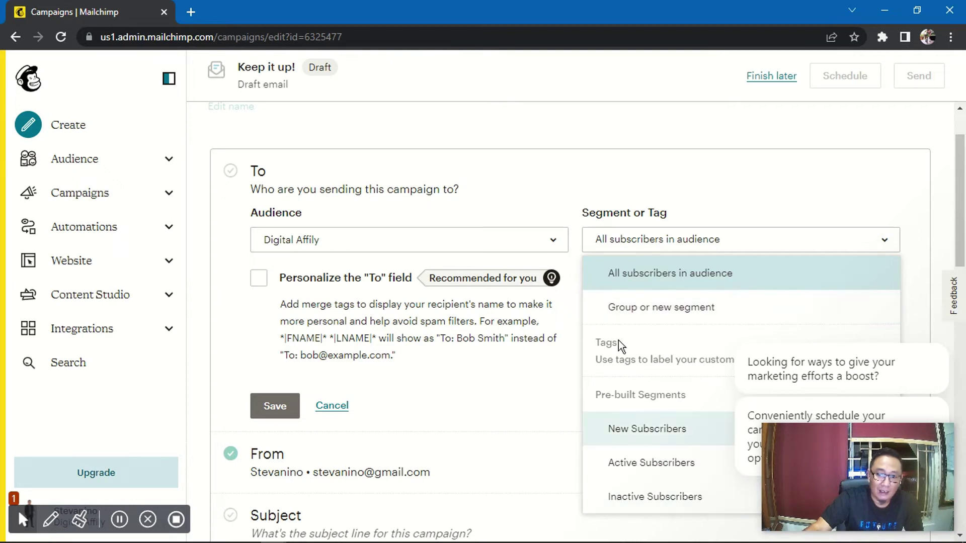
pyautogui.click(583, 198)
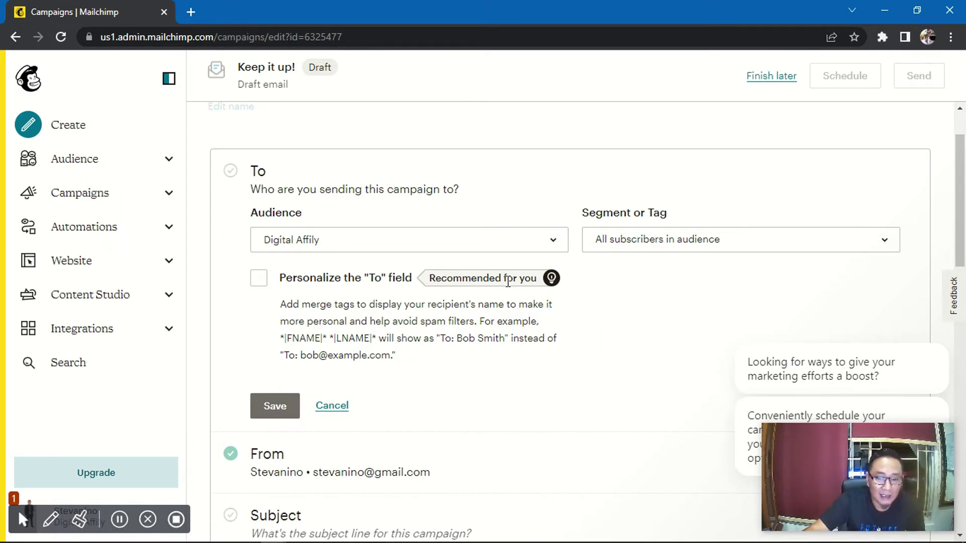
# - Personalize the "To" field with the *|FNAME|* merge tag and save the campaign's recipient settings
pyautogui.click(261, 278)
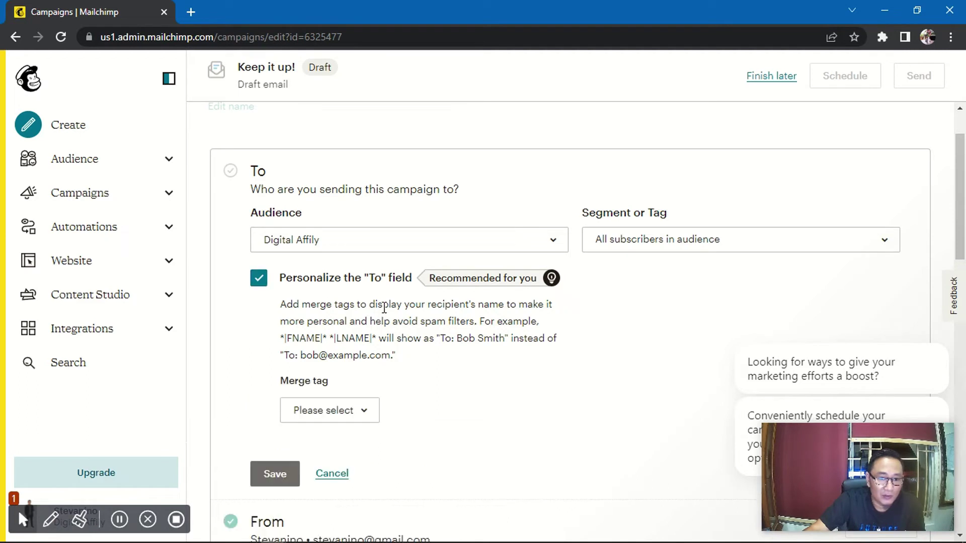
pyautogui.scroll(-1, 384, 307)
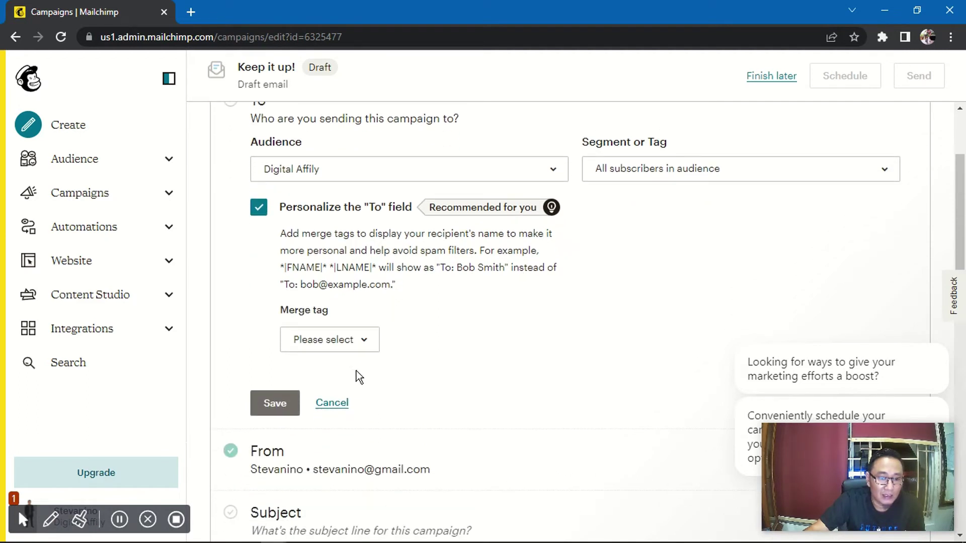
pyautogui.click(361, 342)
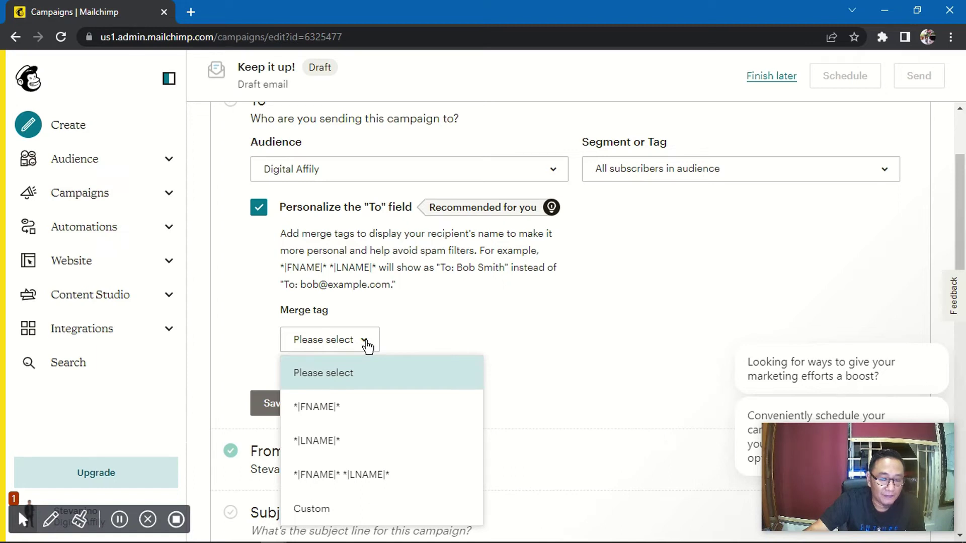
pyautogui.click(356, 408)
pyautogui.click(276, 403)
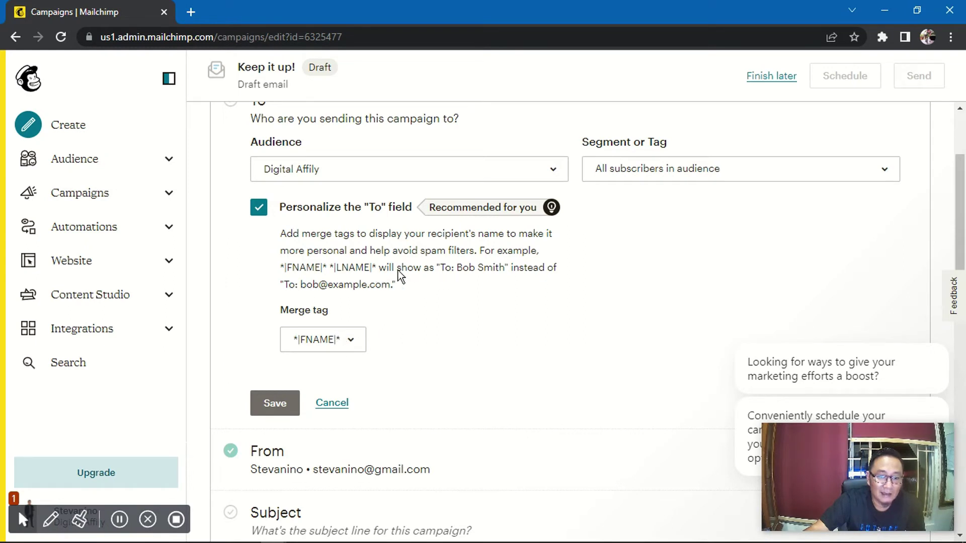
pyautogui.scroll(-1, 439, 243)
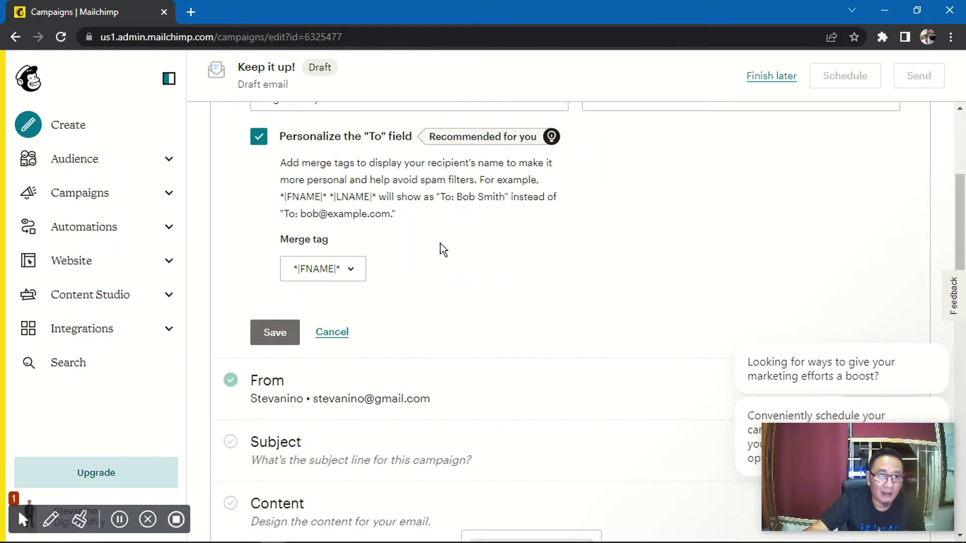
pyautogui.scroll(1, 440, 243)
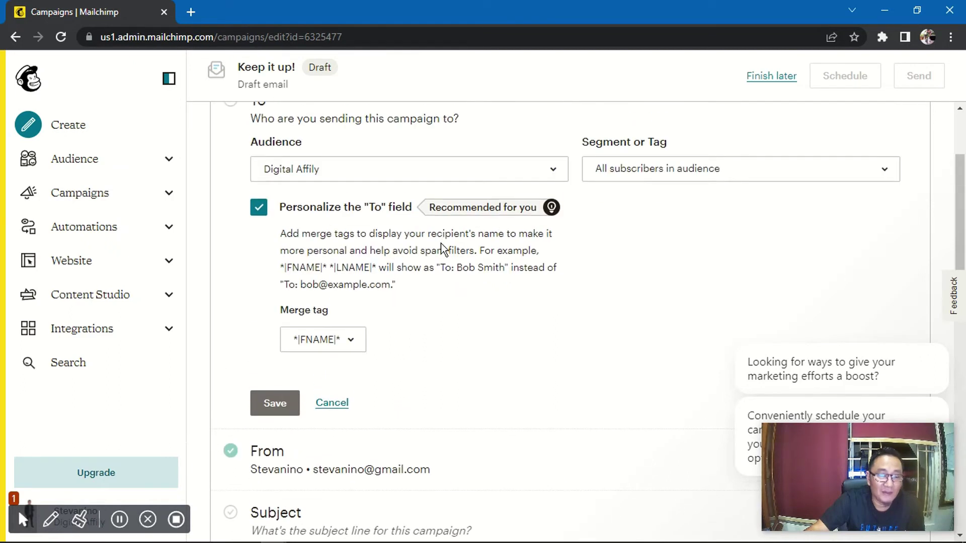
pyautogui.click(281, 403)
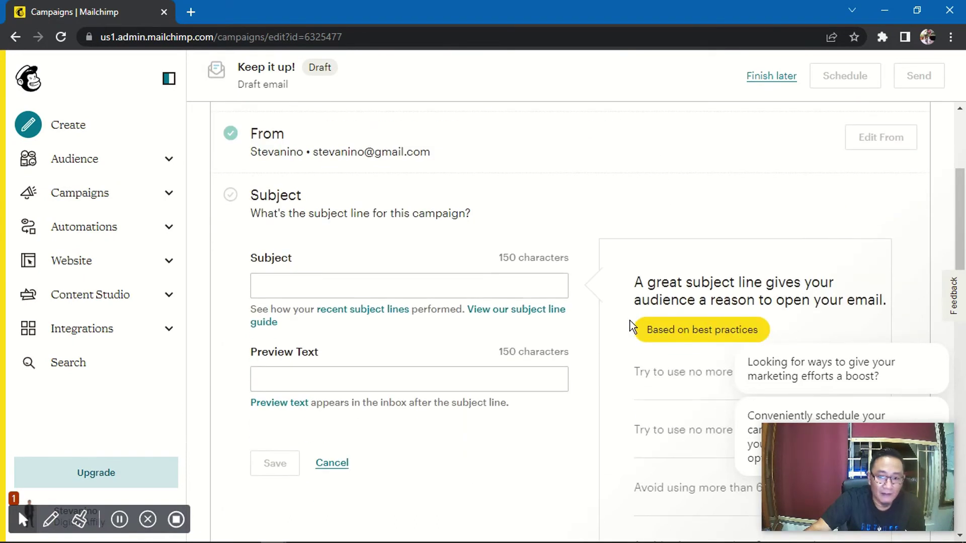
# - Enter "Promo Kaos Murah Beli 1 Gratis 7" as the campaign's subject line
pyautogui.click(289, 282)
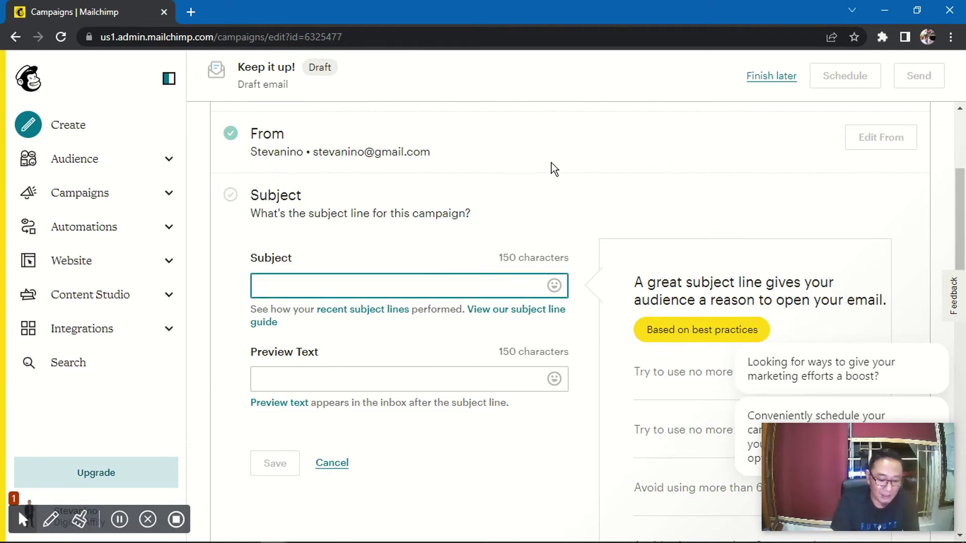
pyautogui.write('Promo')
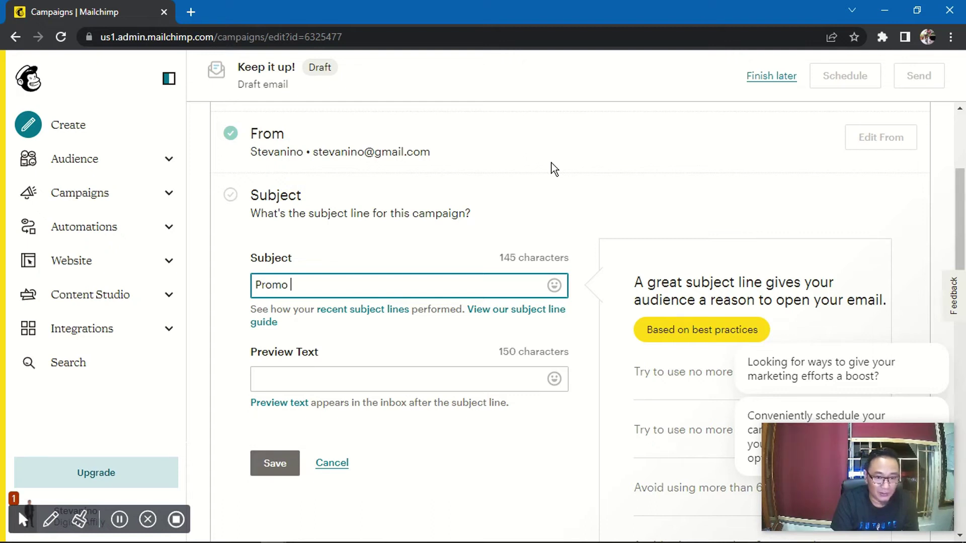
pyautogui.write(' Kaos Murah Beli 1 Gratis')
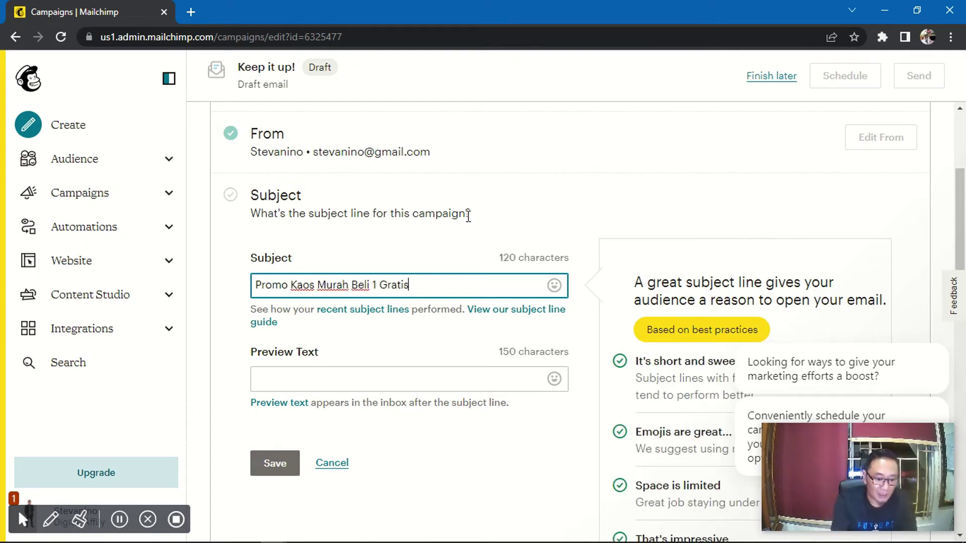
pyautogui.write(' 7')
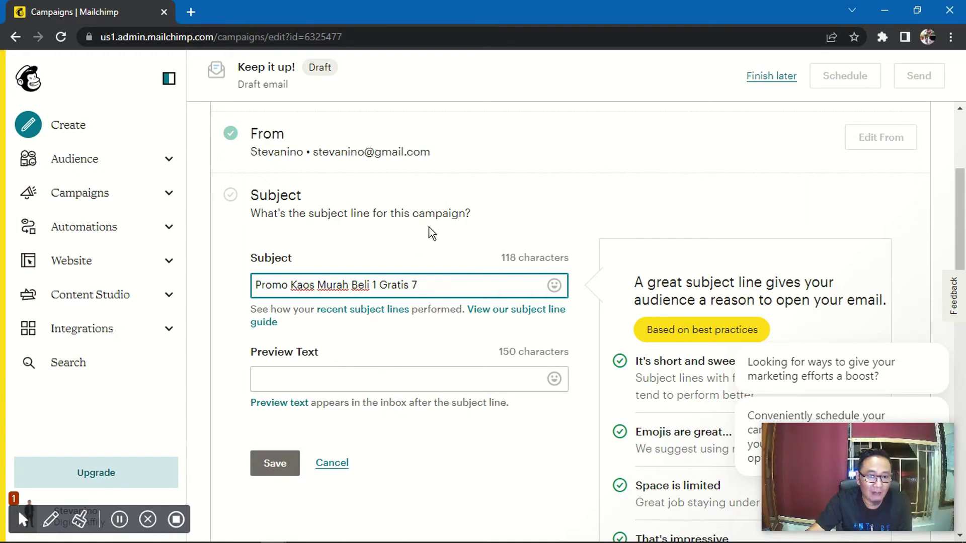
# - Set the preview text to "Promo Murah Terbatas" and save the campaign's subject settings
pyautogui.click(377, 376)
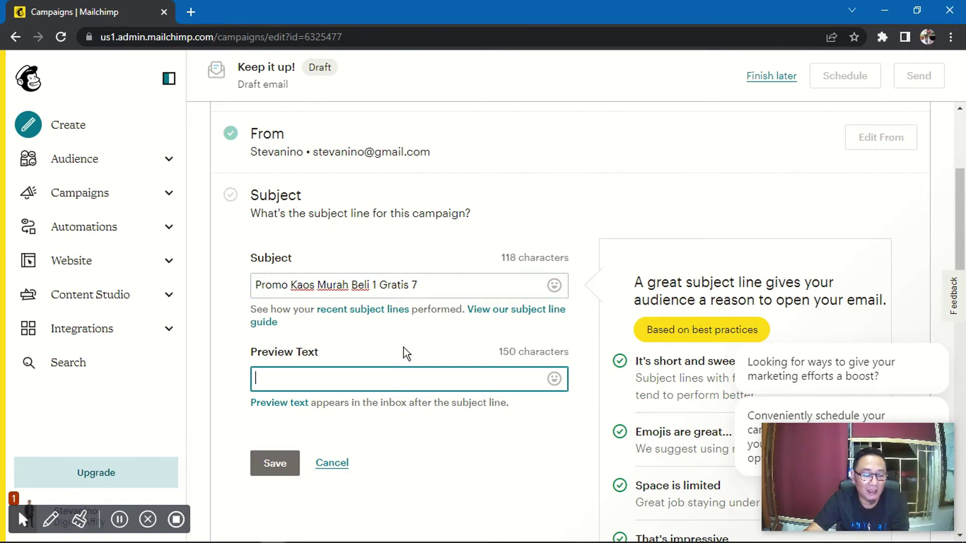
pyautogui.write('Promo ')
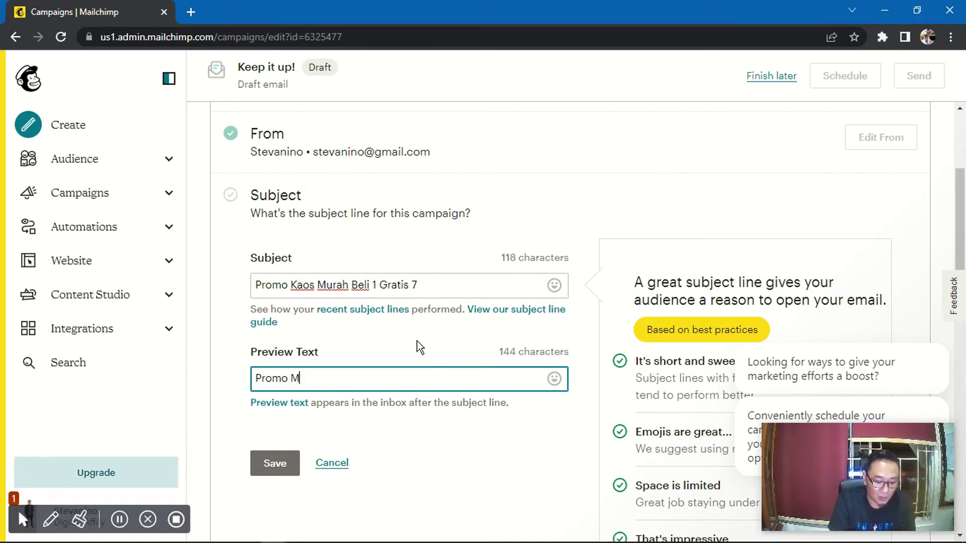
pyautogui.write('Murah Te')
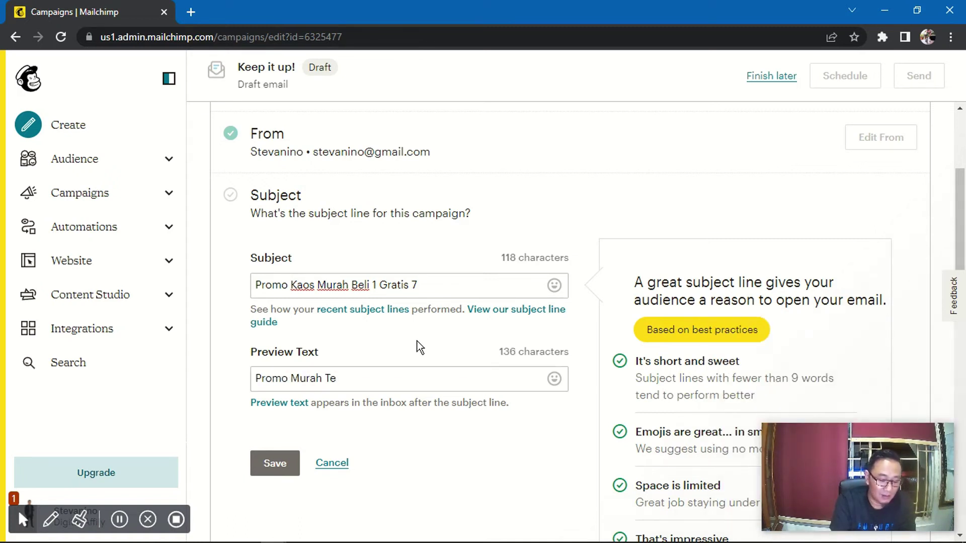
pyautogui.click(355, 383)
pyautogui.write('rbatas')
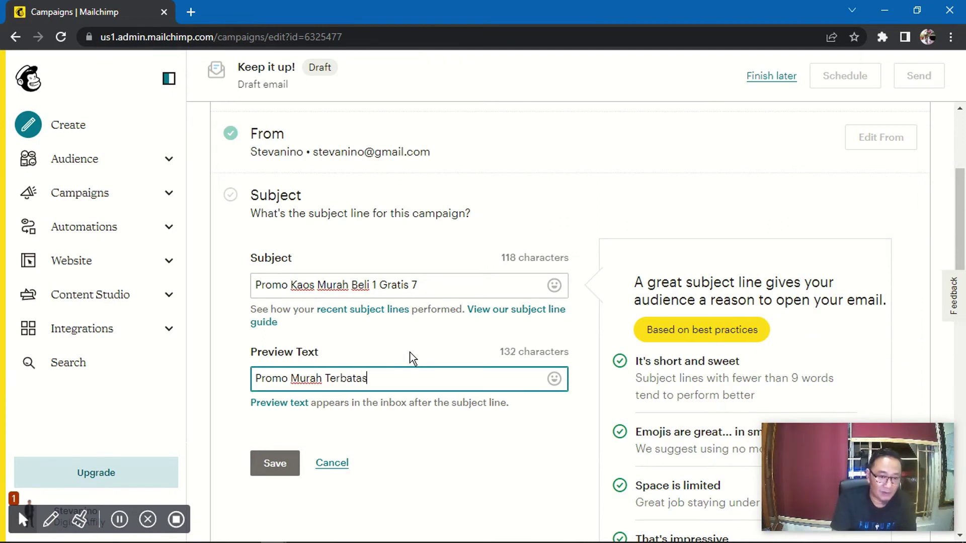
pyautogui.click(275, 462)
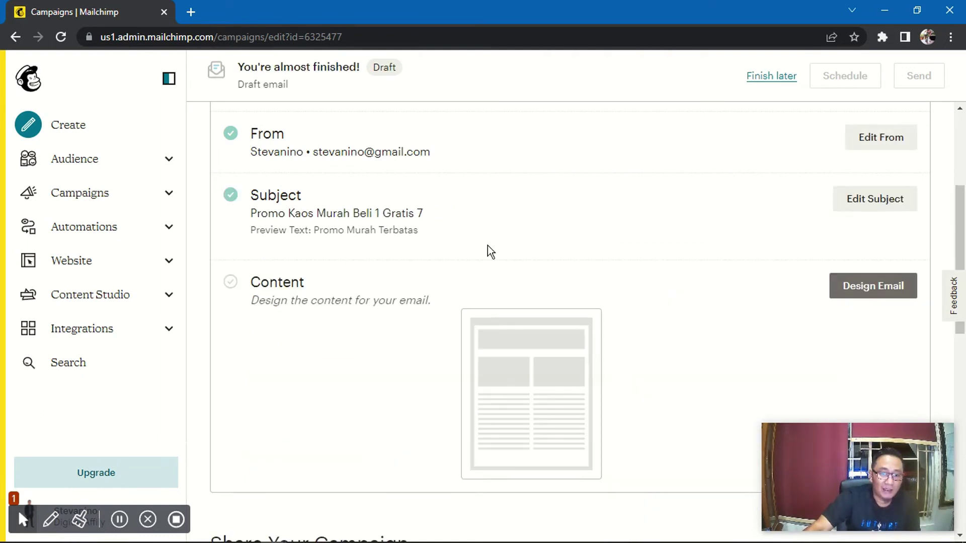
# - Start designing the email content in the Classic Builder with the basic Simple Text layout
pyautogui.click(865, 295)
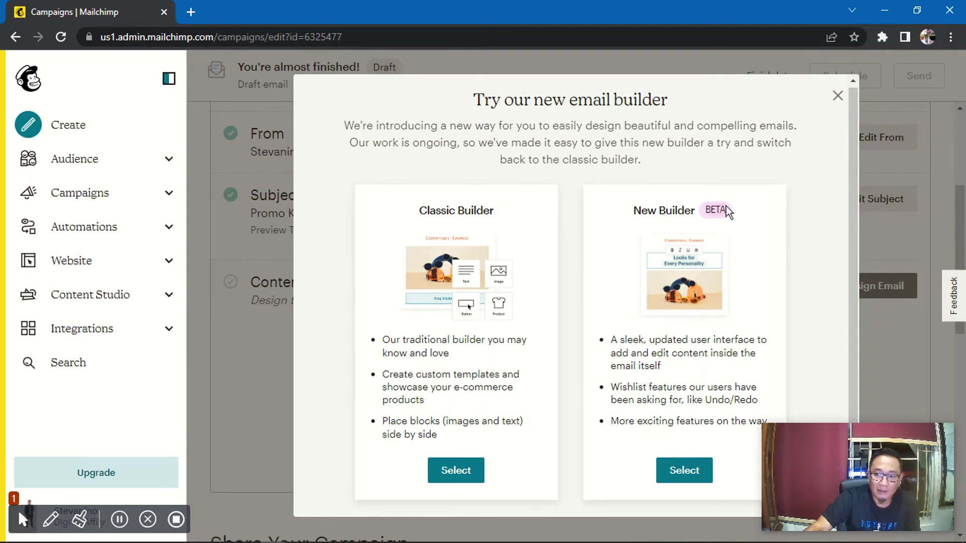
pyautogui.click(451, 469)
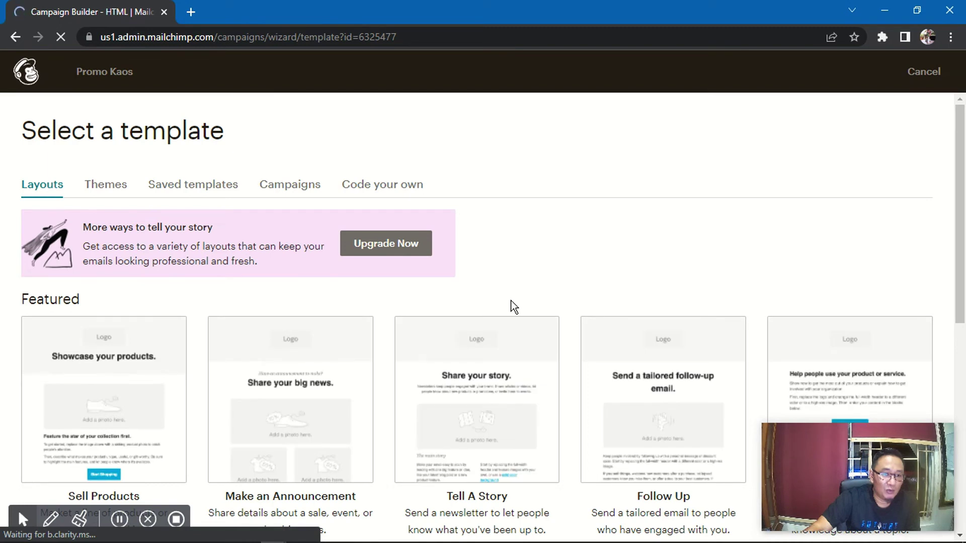
pyautogui.scroll(-2, 512, 305)
pyautogui.scroll(-7, 512, 305)
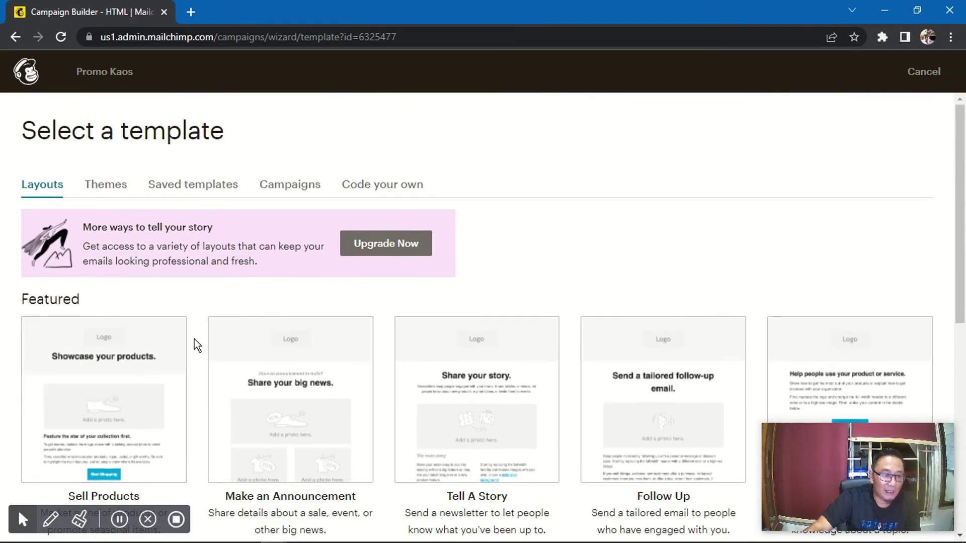
pyautogui.scroll(-3, 194, 337)
pyautogui.scroll(-4, 203, 369)
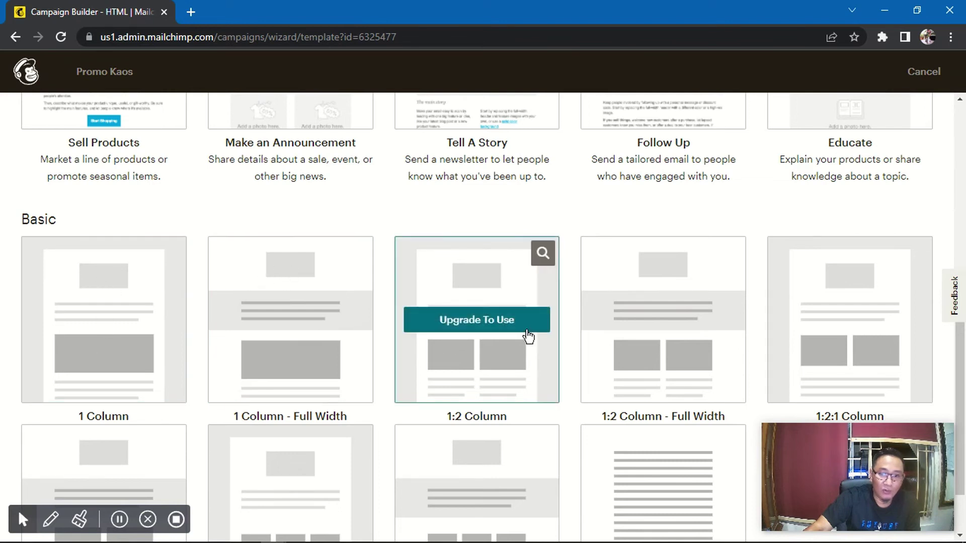
pyautogui.scroll(-2, 529, 338)
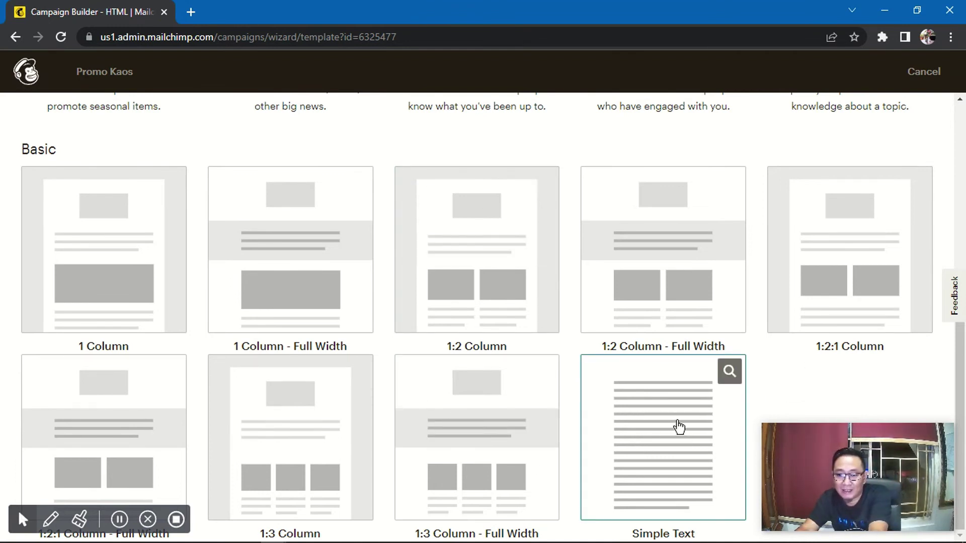
pyautogui.click(679, 403)
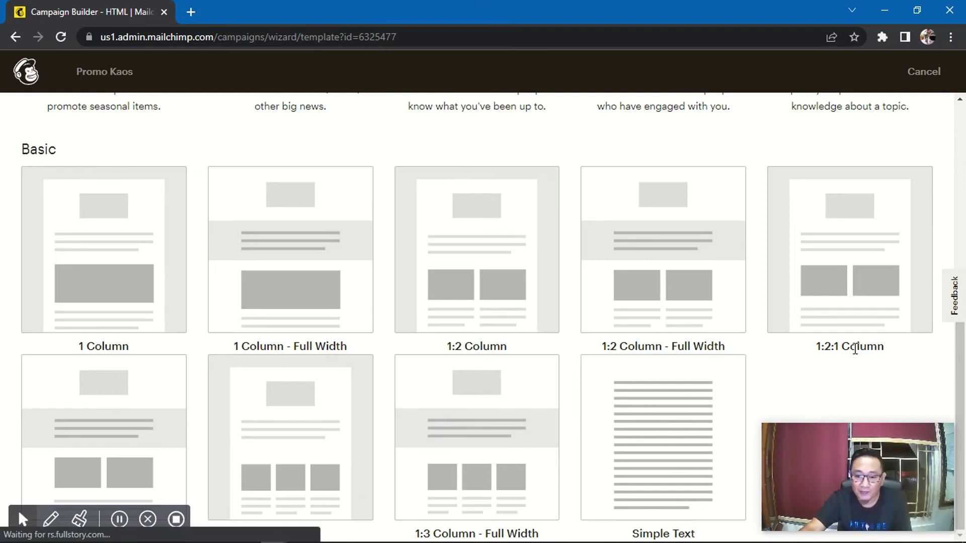
pyautogui.hotkey('ctrl', '-')
pyautogui.hotkey('ctrl', '-')
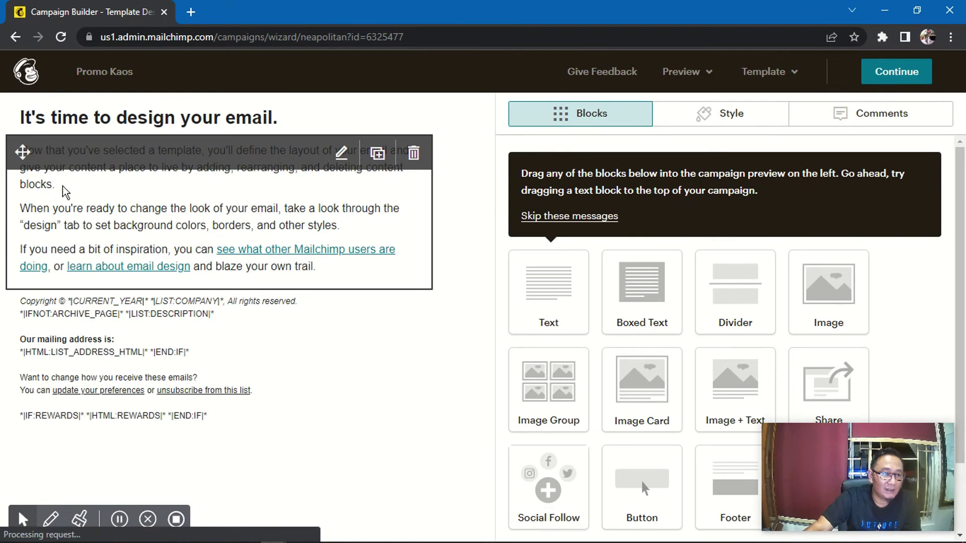
# - Open the body text and footer blocks of the email template to examine their editable placeholder content
pyautogui.click(49, 186)
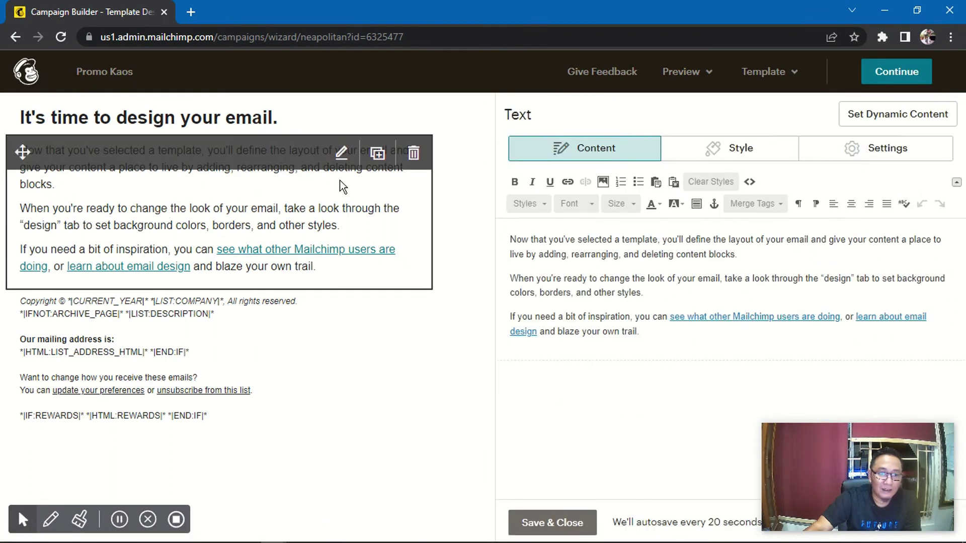
pyautogui.moveTo(511, 239); pyautogui.dragTo(654, 332)
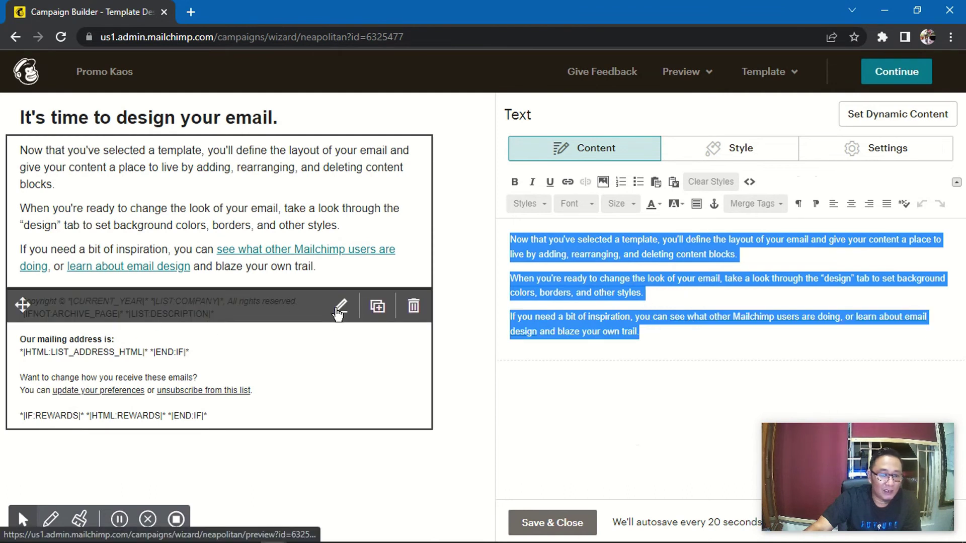
pyautogui.click(340, 308)
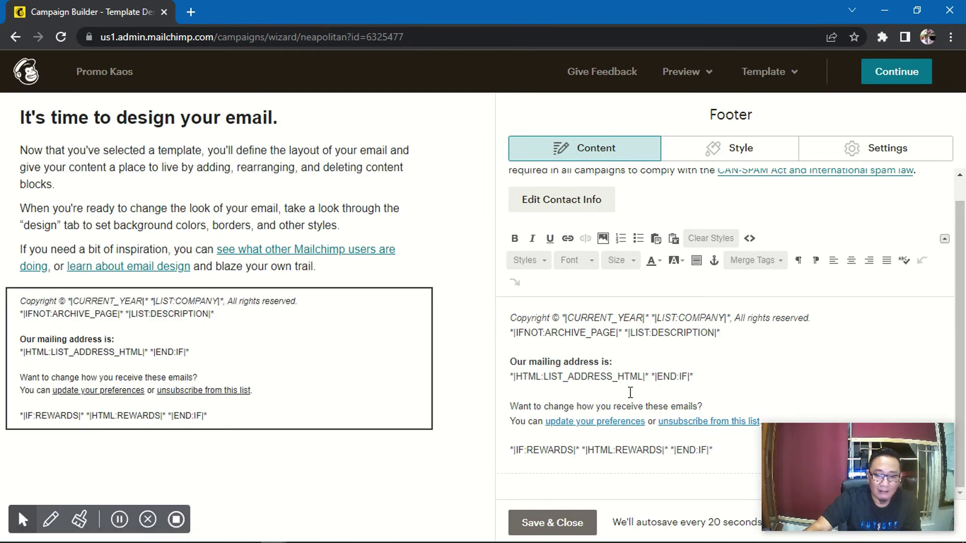
pyautogui.scroll(1, 654, 371)
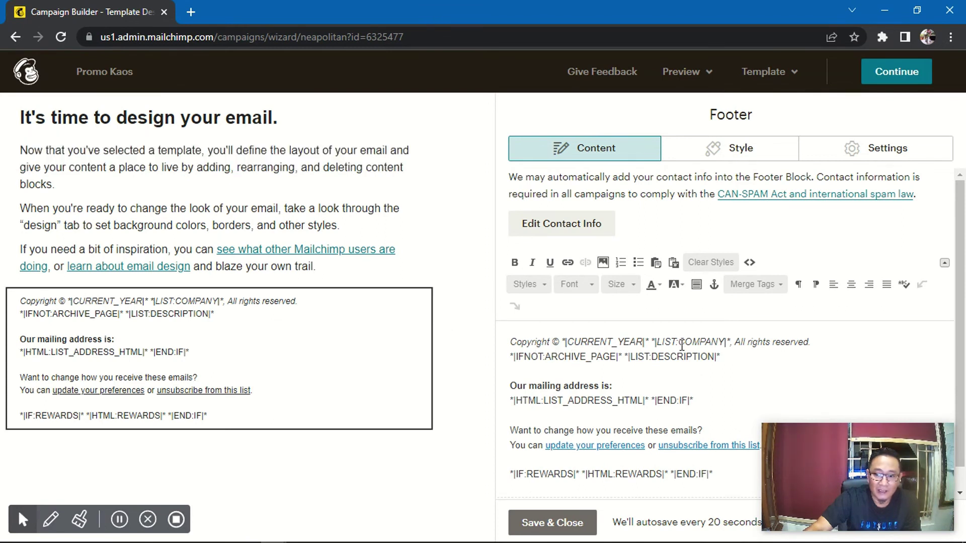
pyautogui.moveTo(387, 351)
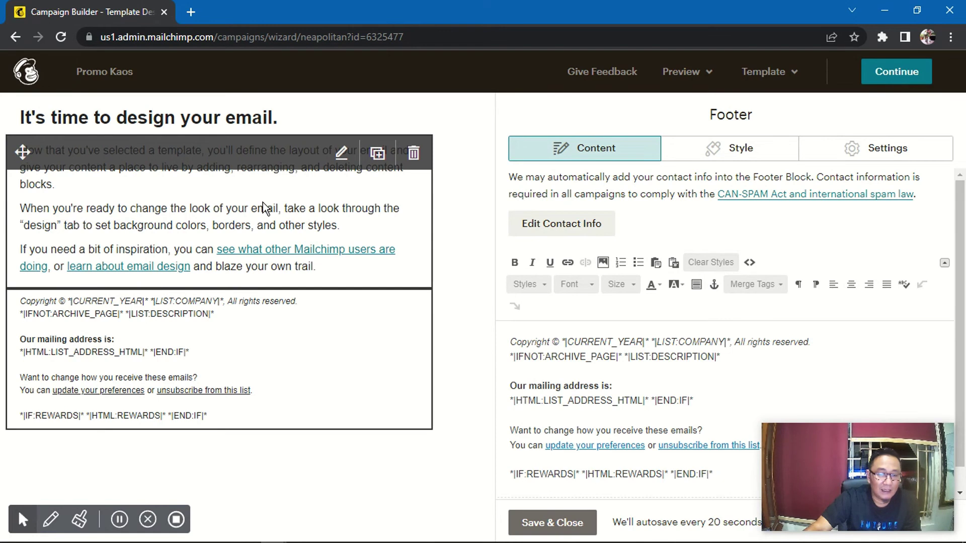
pyautogui.click(413, 212)
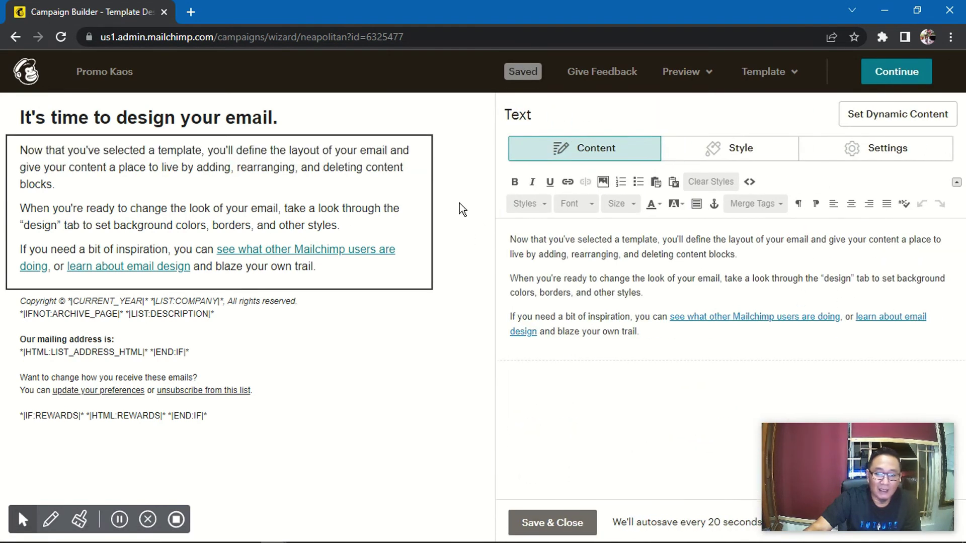
pyautogui.moveTo(283, 131)
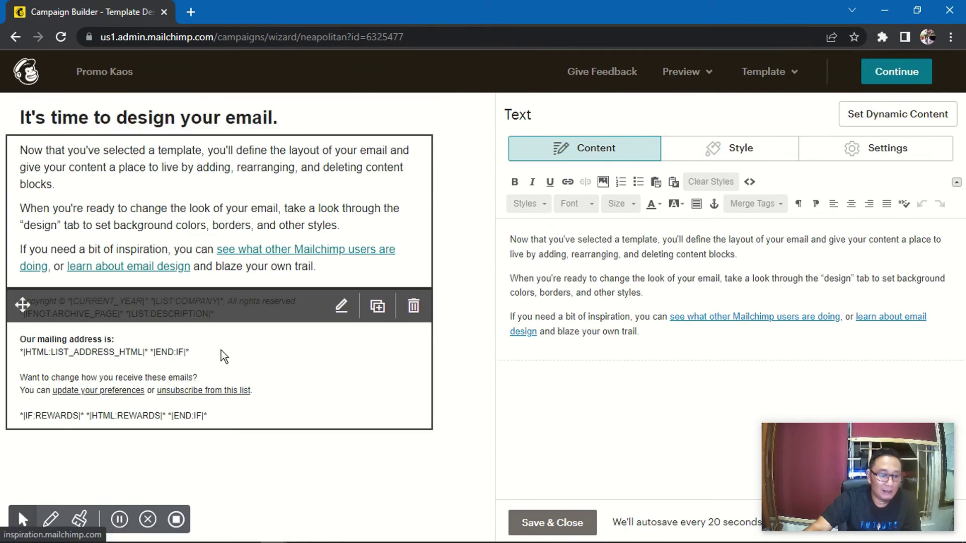
# - Add a Social Follow block to the email and position it between the body text and the footer
pyautogui.scroll(-2, 895, 302)
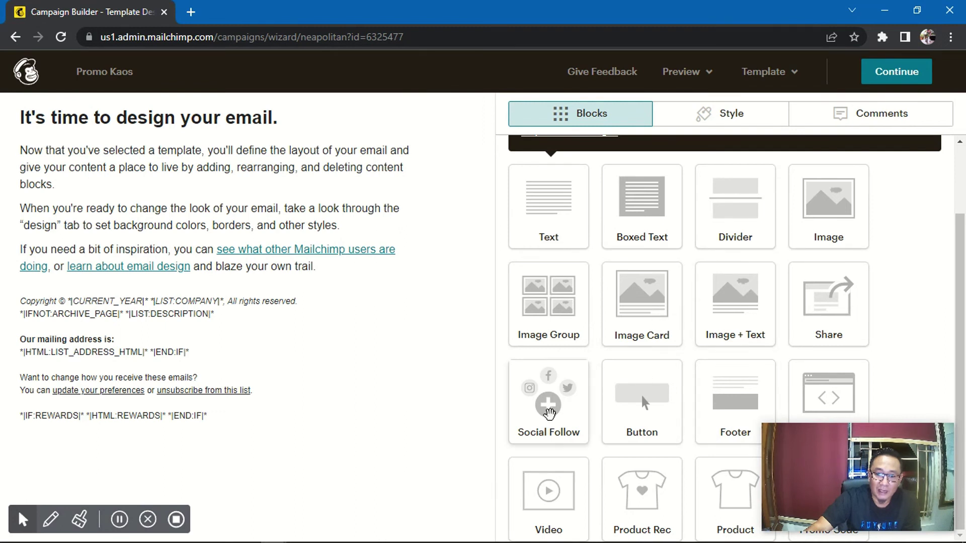
pyautogui.moveTo(549, 405); pyautogui.dragTo(255, 439)
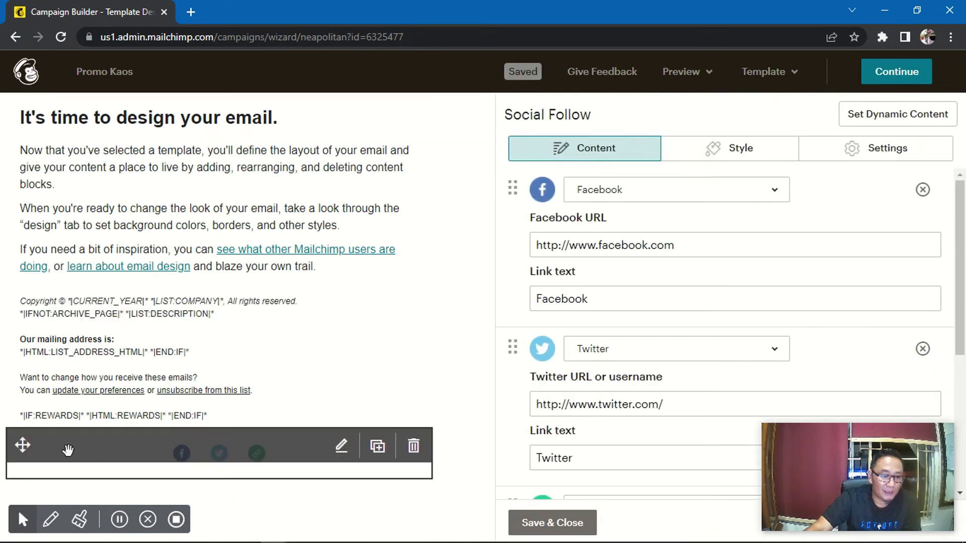
pyautogui.moveTo(11, 408); pyautogui.dragTo(16, 317)
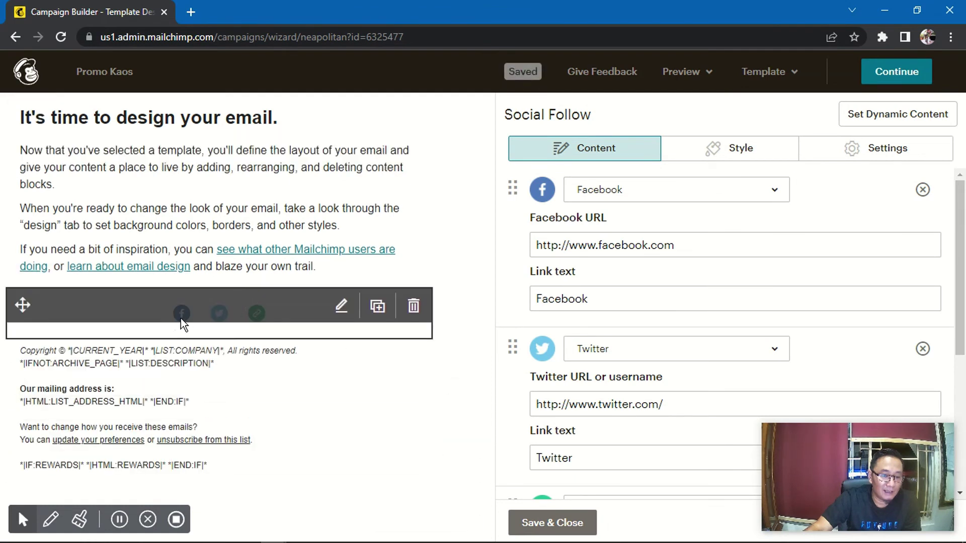
# - Check the Social Follow block's Facebook link and available social networks, then save and close the block
pyautogui.click(680, 245)
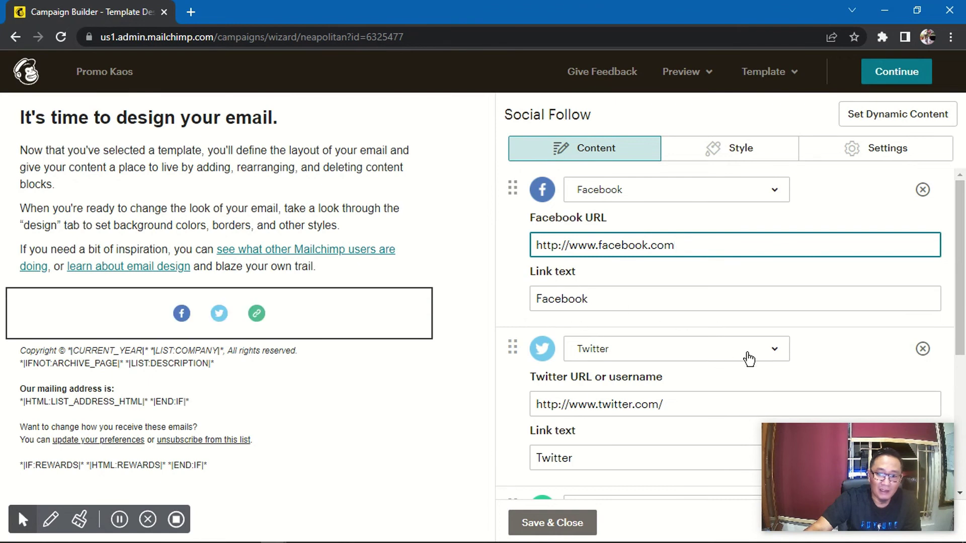
pyautogui.click(767, 193)
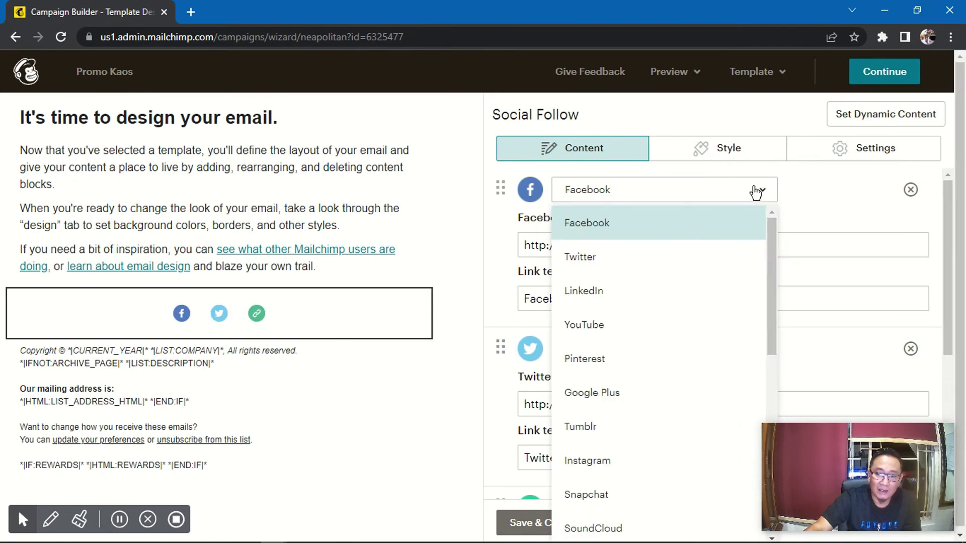
pyautogui.scroll(-9, 655, 357)
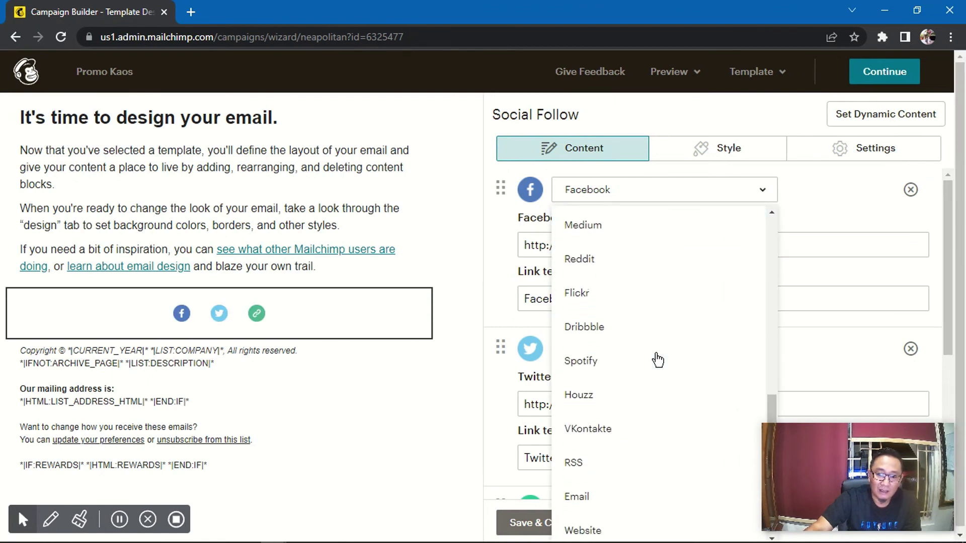
pyautogui.click(804, 209)
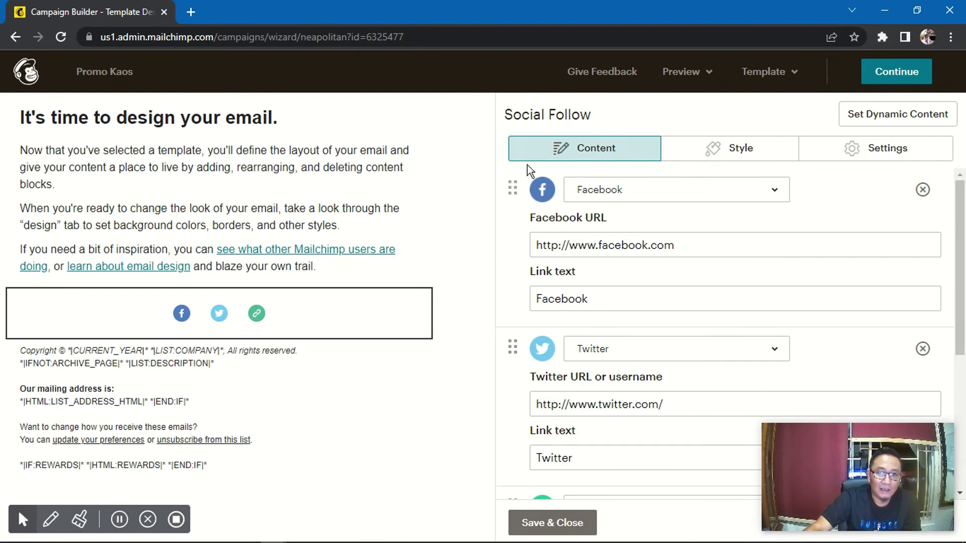
pyautogui.click(552, 523)
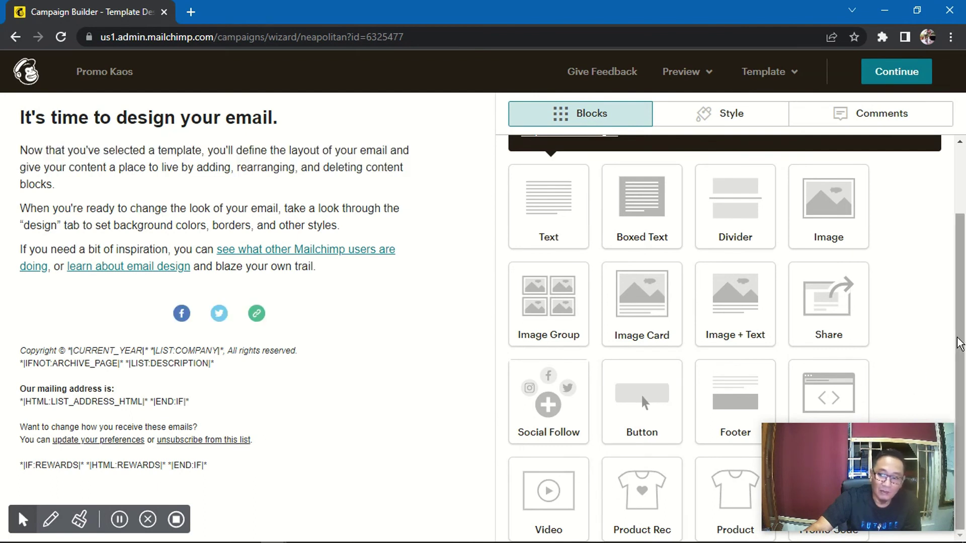
# - Finish the email design and return to the campaign draft to review its Content section
pyautogui.hotkey('ctrl', '-')
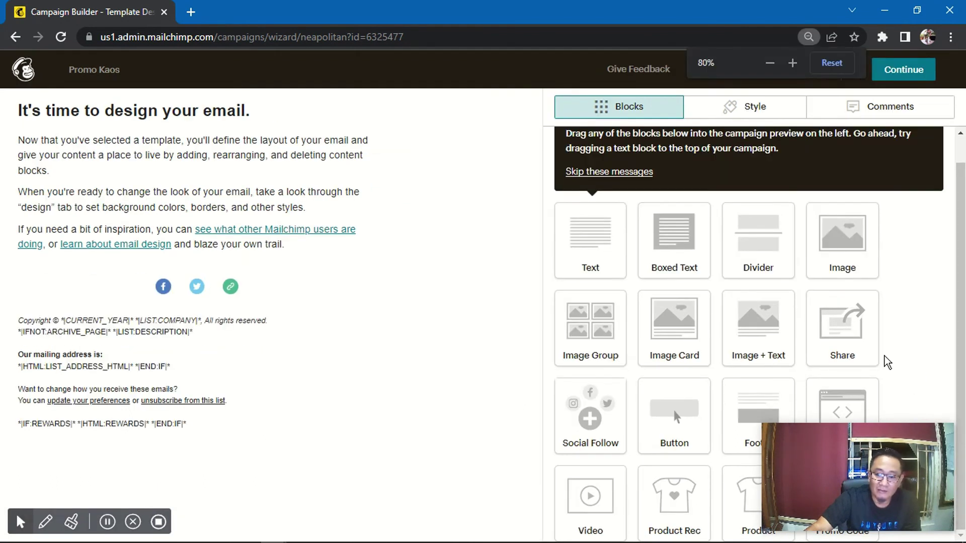
pyautogui.hotkey('ctrl', '-')
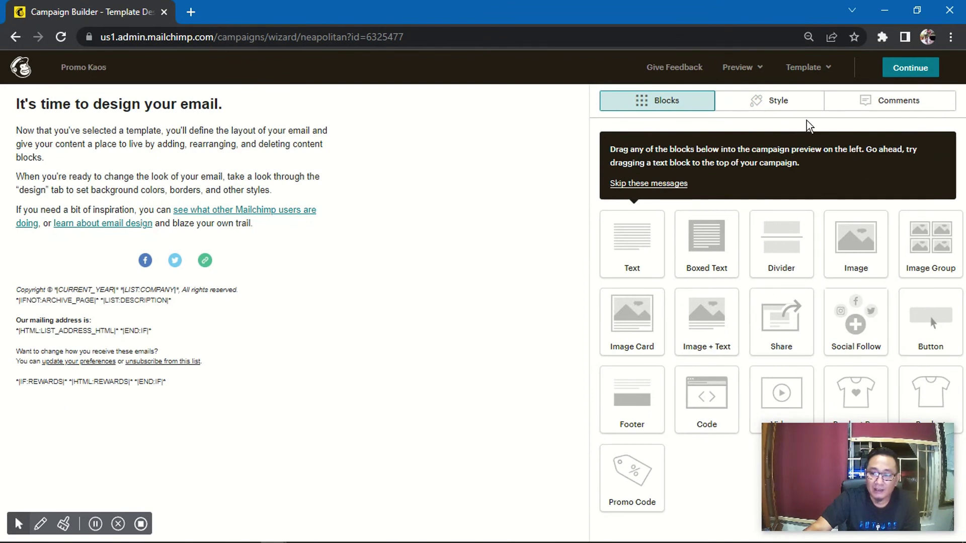
pyautogui.click(900, 74)
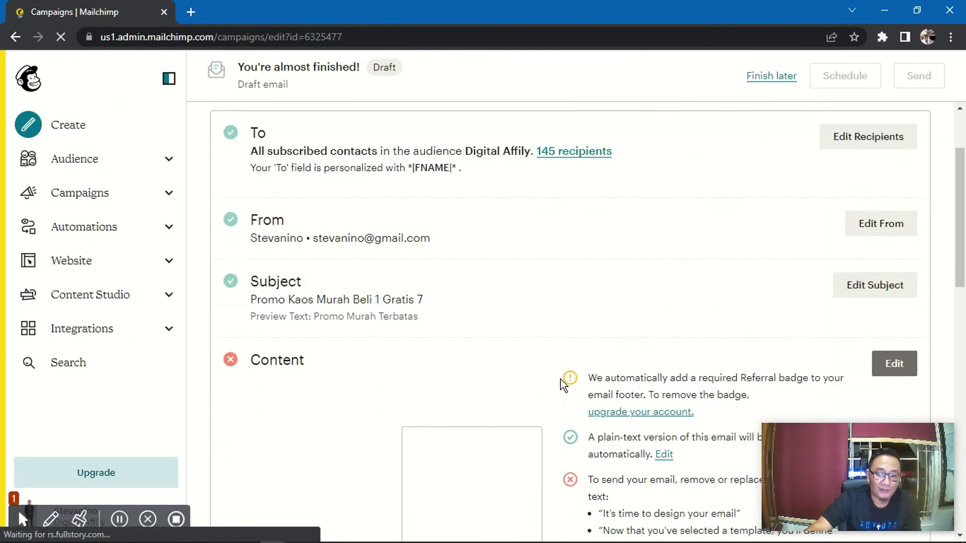
pyautogui.scroll(-2, 561, 380)
pyautogui.scroll(-3, 509, 353)
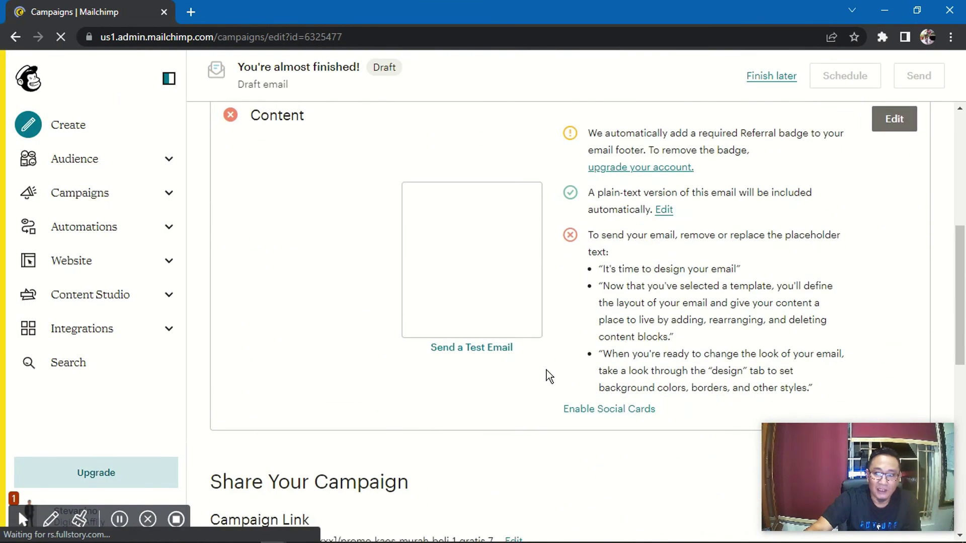
# - Open the campaign's Settings & Tracking for editing and enable Use Inbox to manage replies and ClickTale link tracking
pyautogui.scroll(-5, 543, 382)
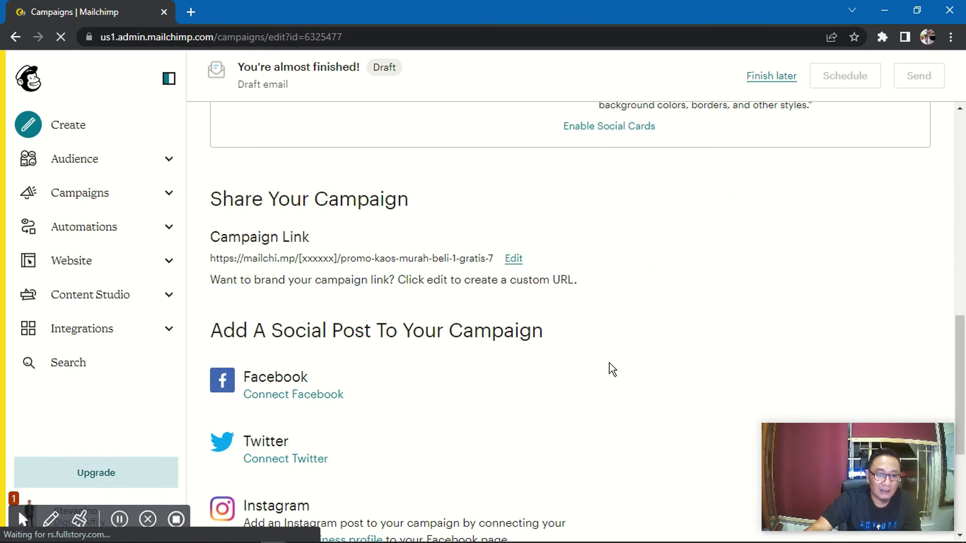
pyautogui.scroll(-3, 610, 369)
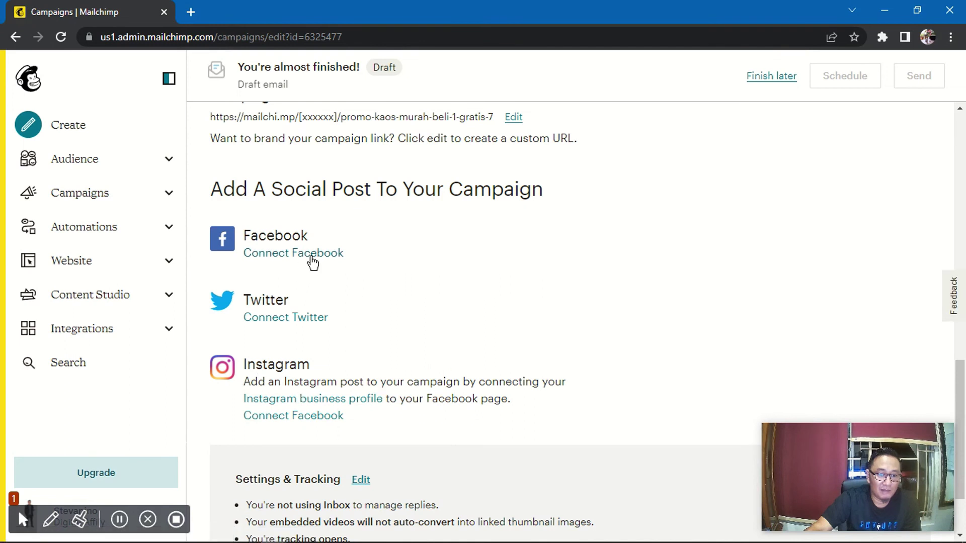
pyautogui.scroll(-2, 479, 333)
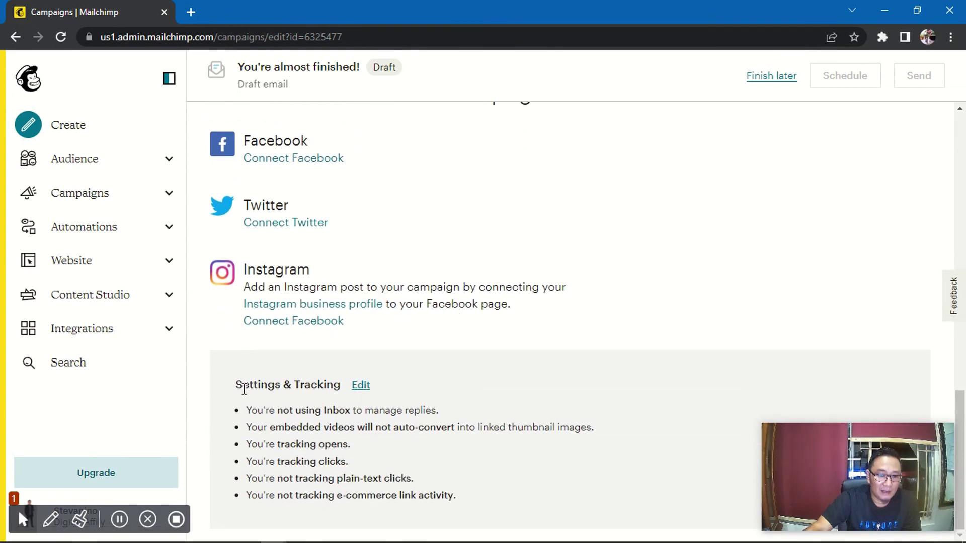
pyautogui.click(360, 387)
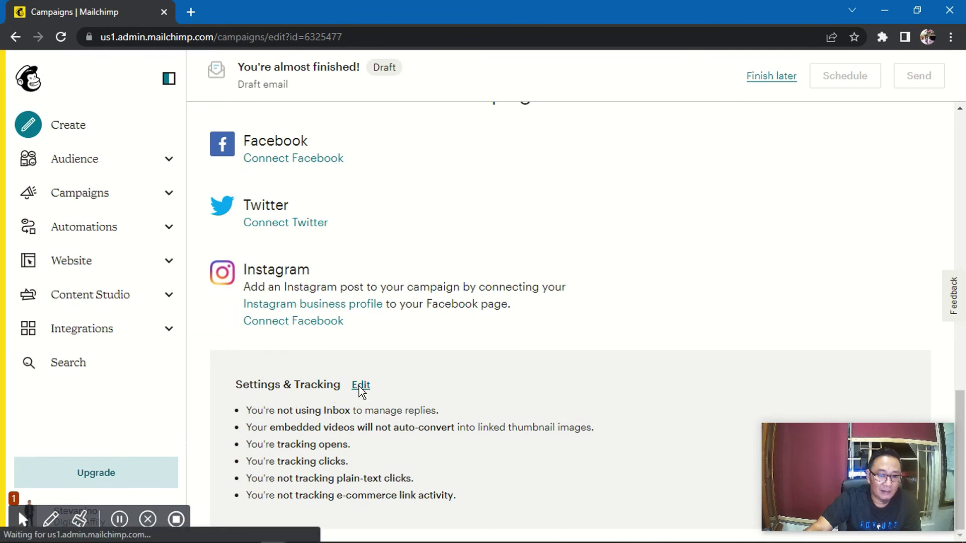
pyautogui.scroll(-3, 324, 352)
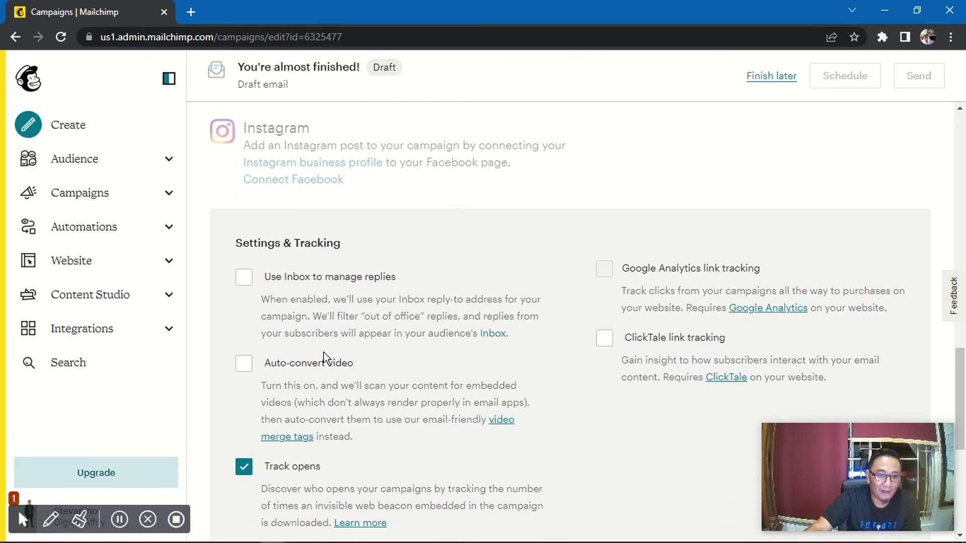
pyautogui.click(244, 277)
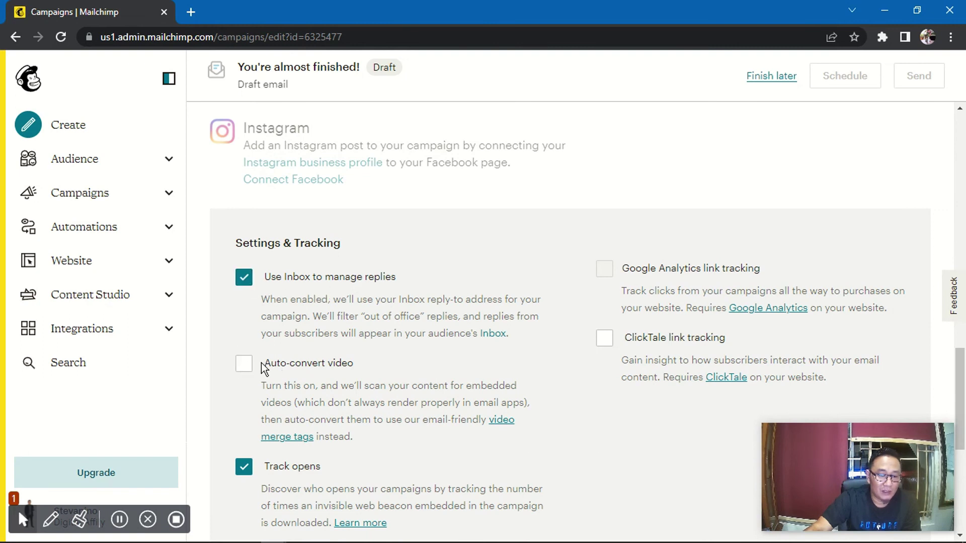
pyautogui.click(604, 338)
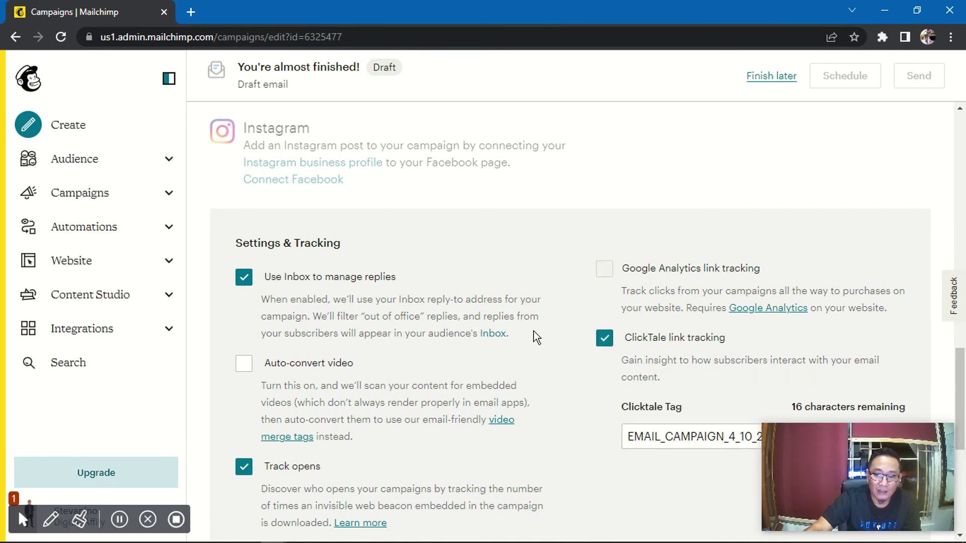
# - Enable Track plain-text clicks and E-commerce link tracking, and save the campaign's tracking settings
pyautogui.scroll(-3, 535, 337)
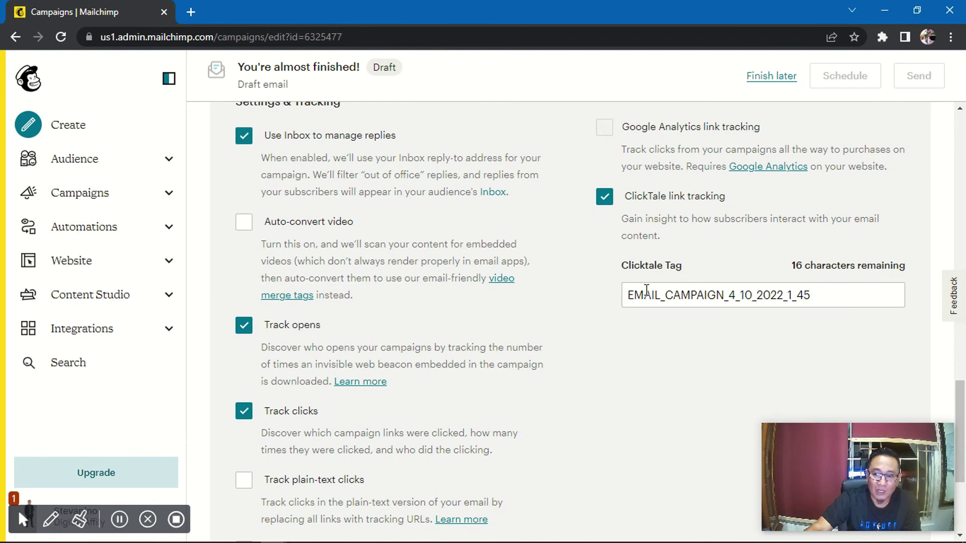
pyautogui.scroll(-3, 522, 335)
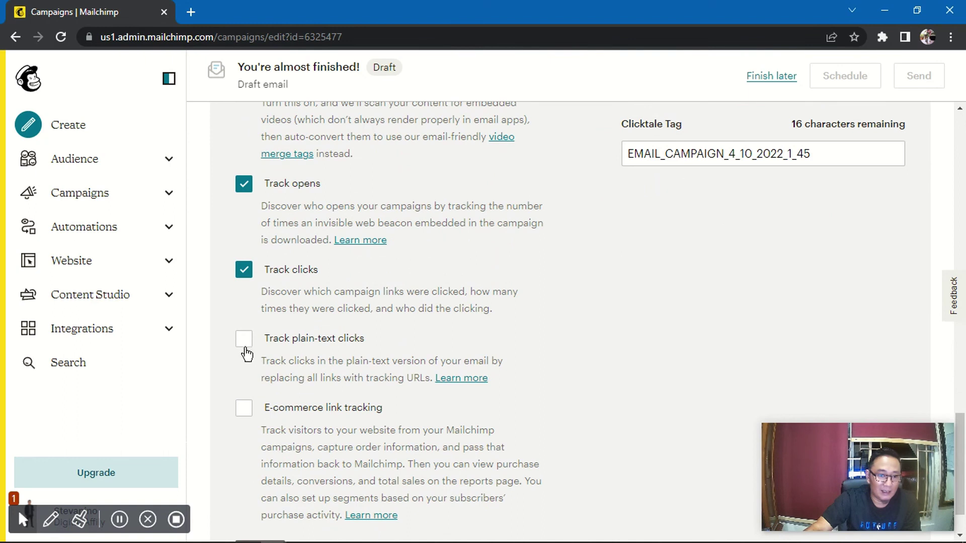
pyautogui.click(245, 347)
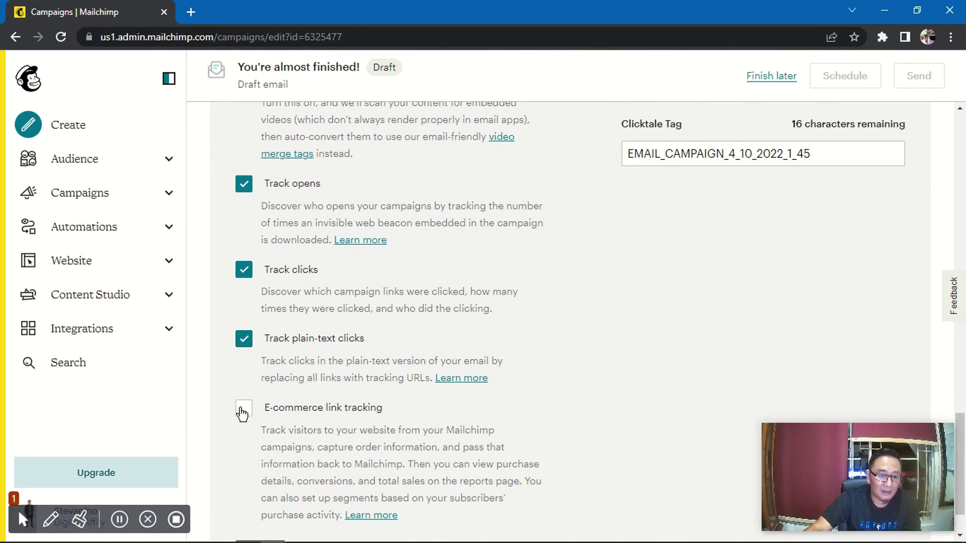
pyautogui.click(242, 407)
pyautogui.scroll(-1, 615, 425)
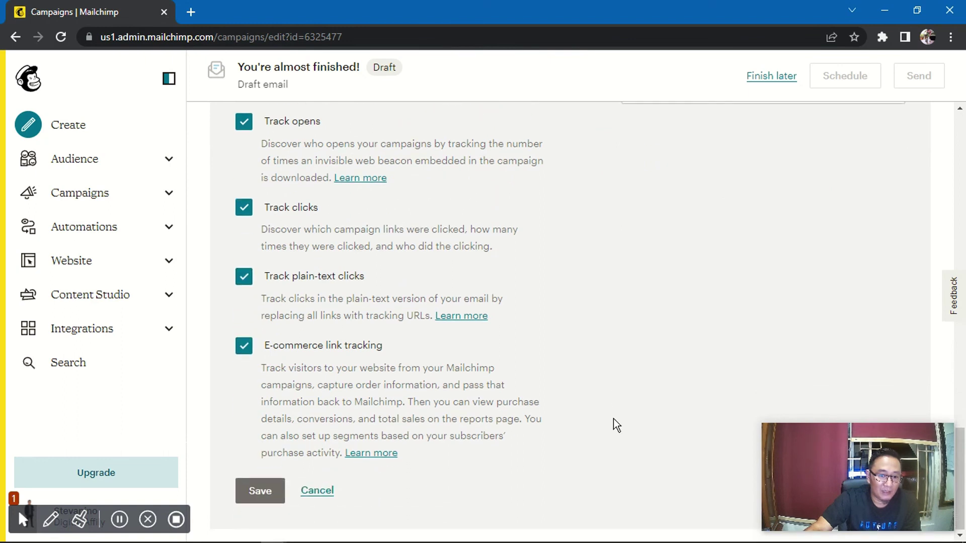
pyautogui.click(260, 491)
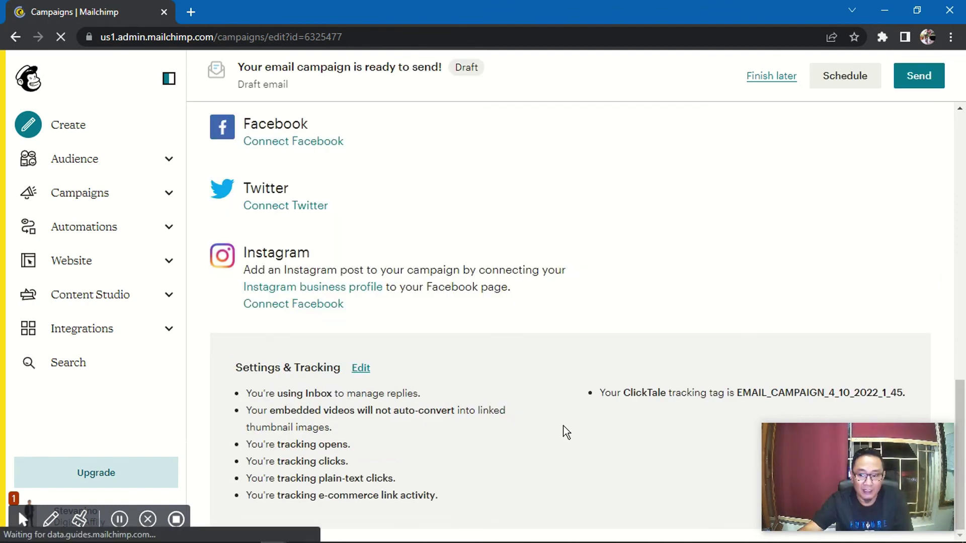
# - Review the Promo Kaos draft's content, subject, sender and recipients sections for readiness to send
pyautogui.scroll(8, 565, 432)
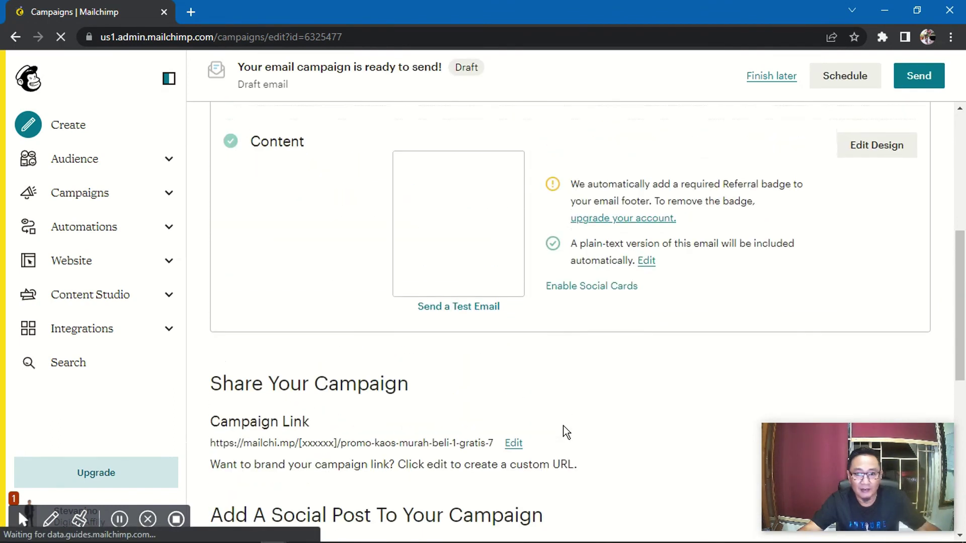
pyautogui.scroll(7, 566, 432)
pyautogui.scroll(-1, 598, 354)
pyautogui.scroll(1, 599, 354)
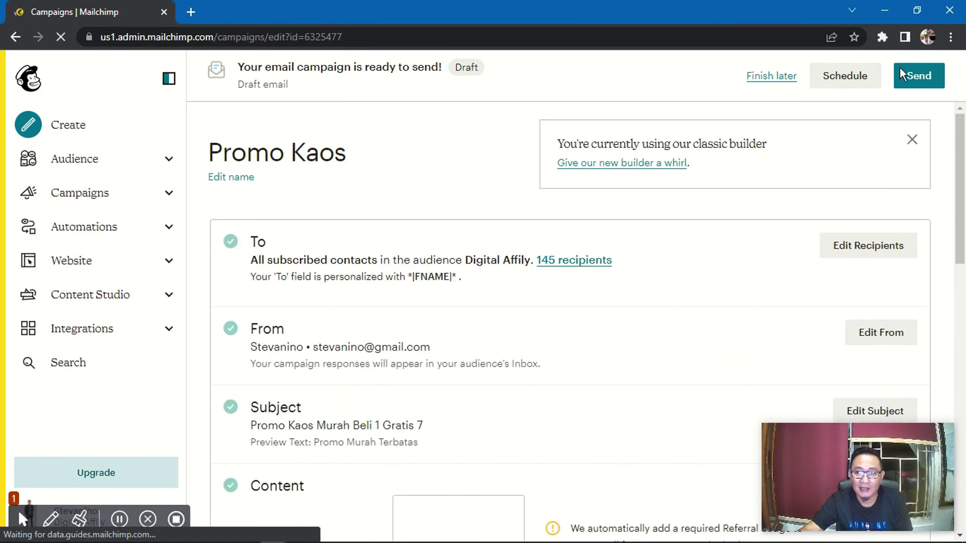